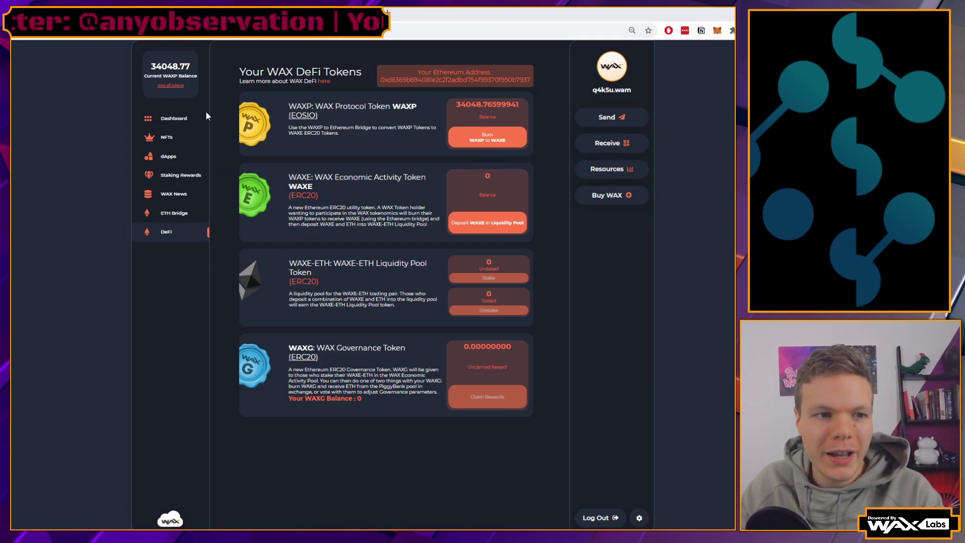
Step: Go to the WAX Cloud Wallet Dashboard from the sidebar
left_click(177, 118)
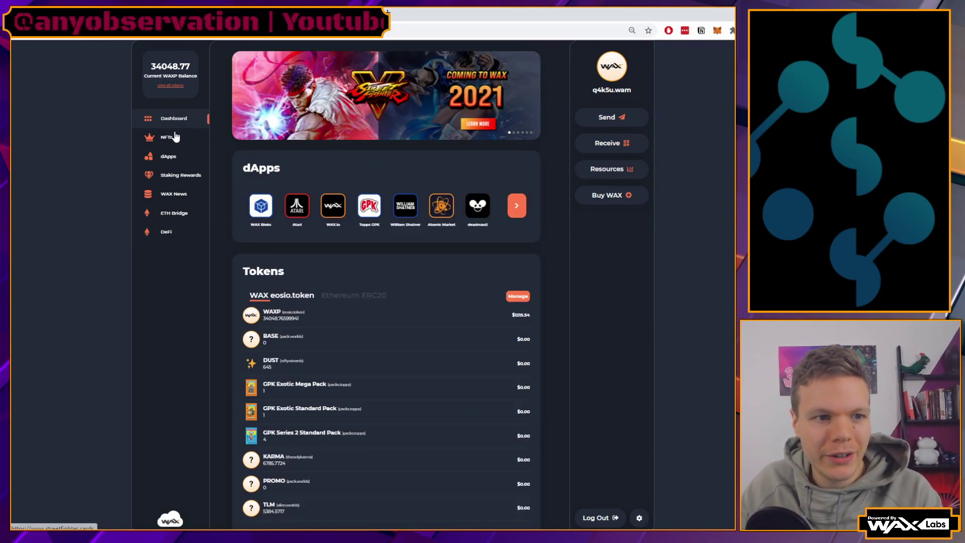
Step: On the ETH Bridge, enter 10000 WAXP to send and continue to the summary
left_click(174, 214)
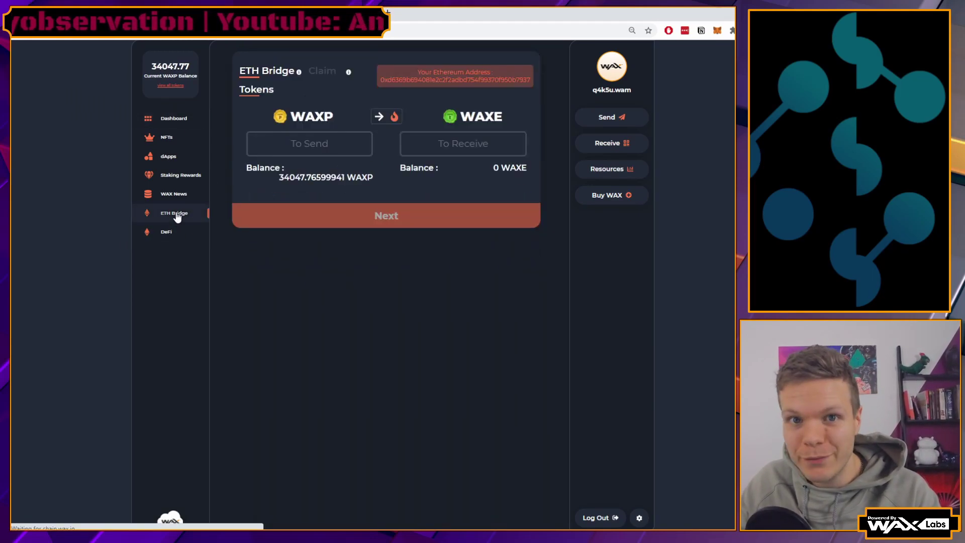
left_click(309, 144)
type("10")
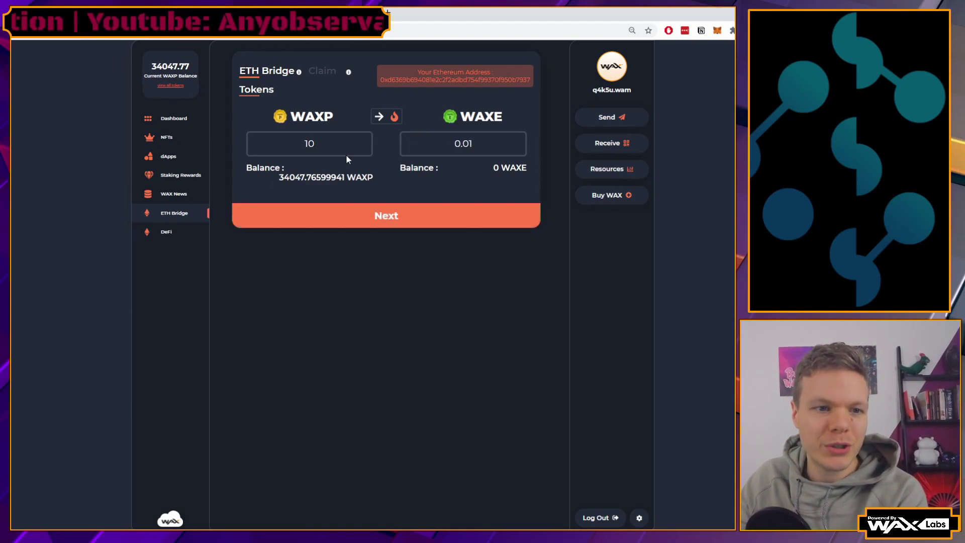
type("000")
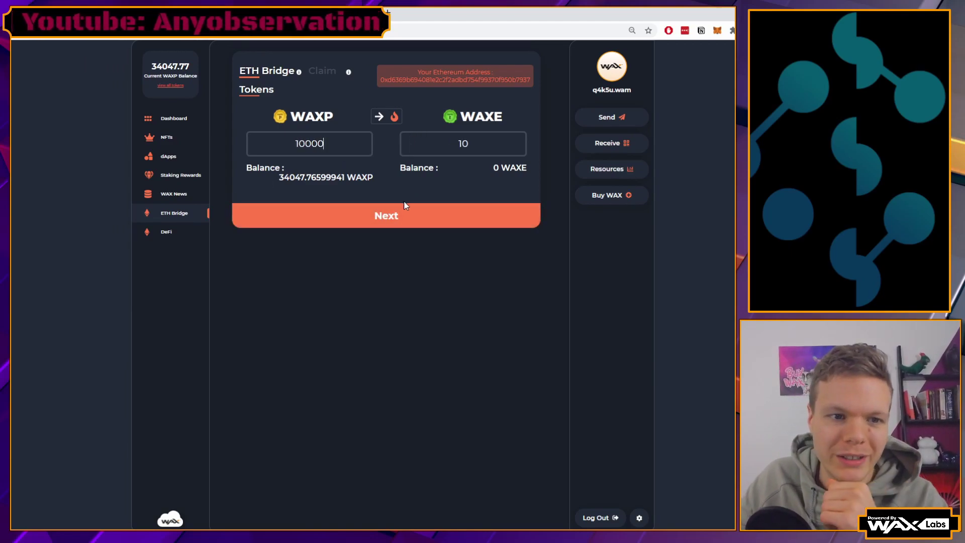
left_click(394, 217)
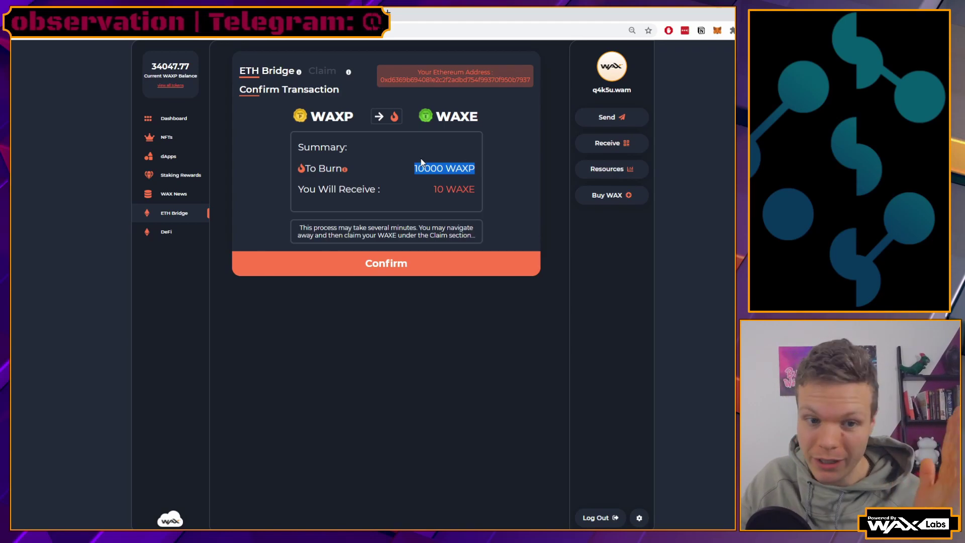
Step: Confirm burning 10000 WAXP for 10 WAXE and approve it in the wallet popup
left_click(382, 270)
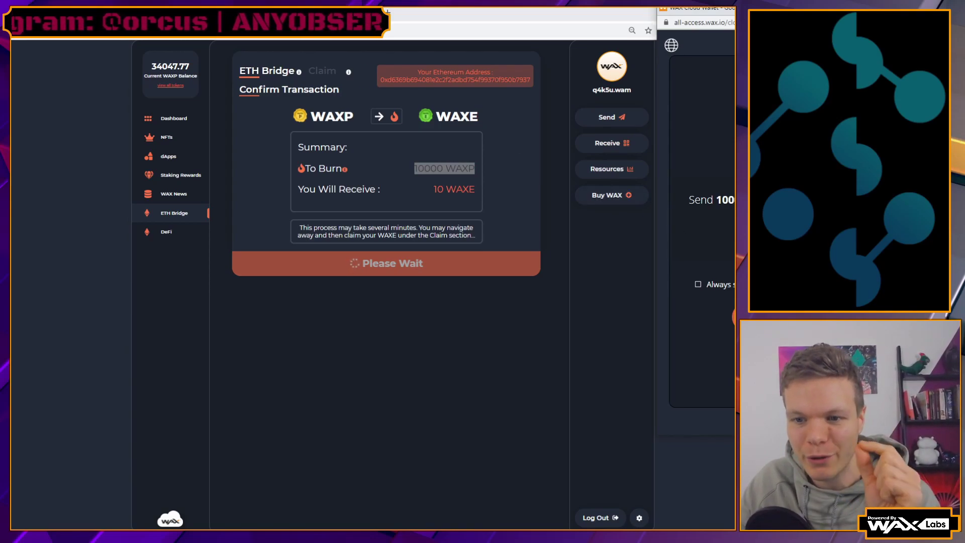
left_click(754, 316)
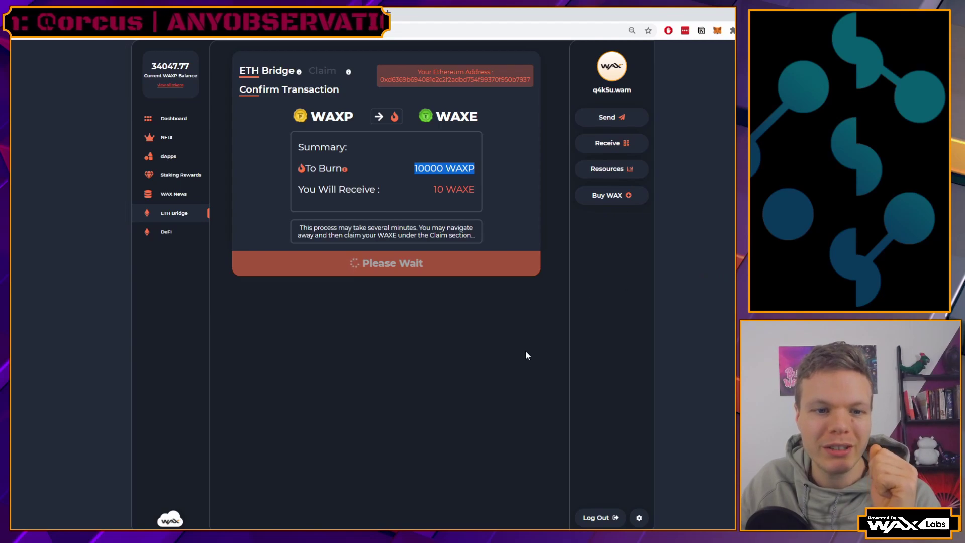
left_click(563, 335)
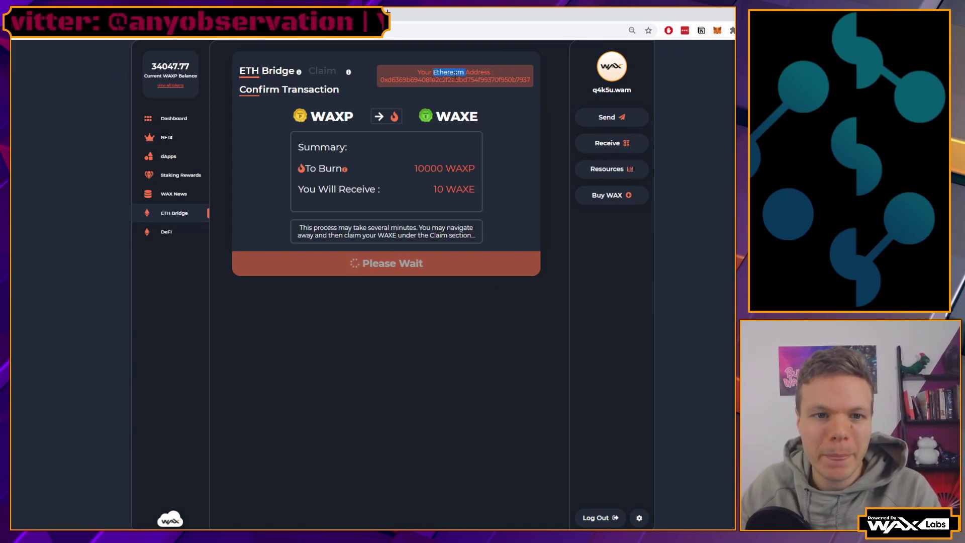
Step: Highlight and select the Ethereum address to point it out
left_click_drag(417, 71, 530, 81)
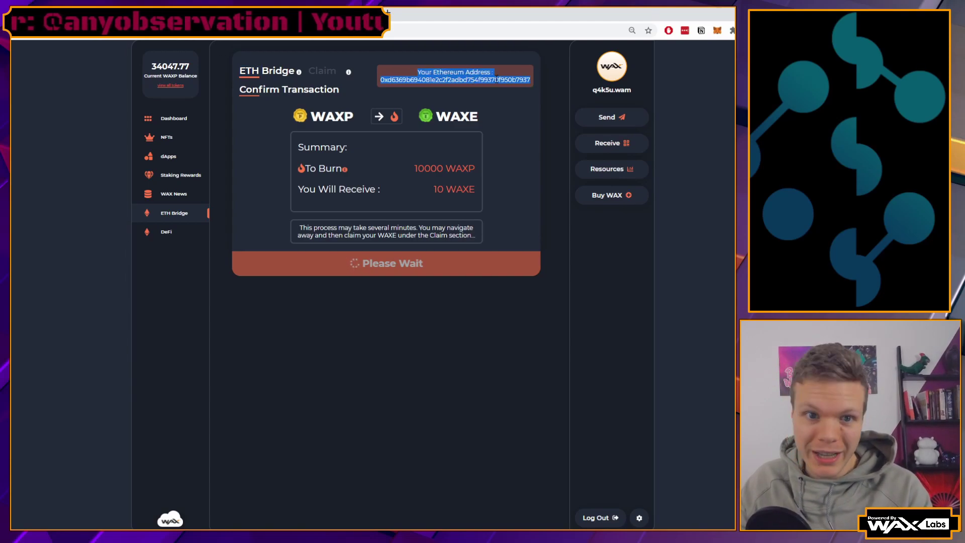
left_click(473, 73)
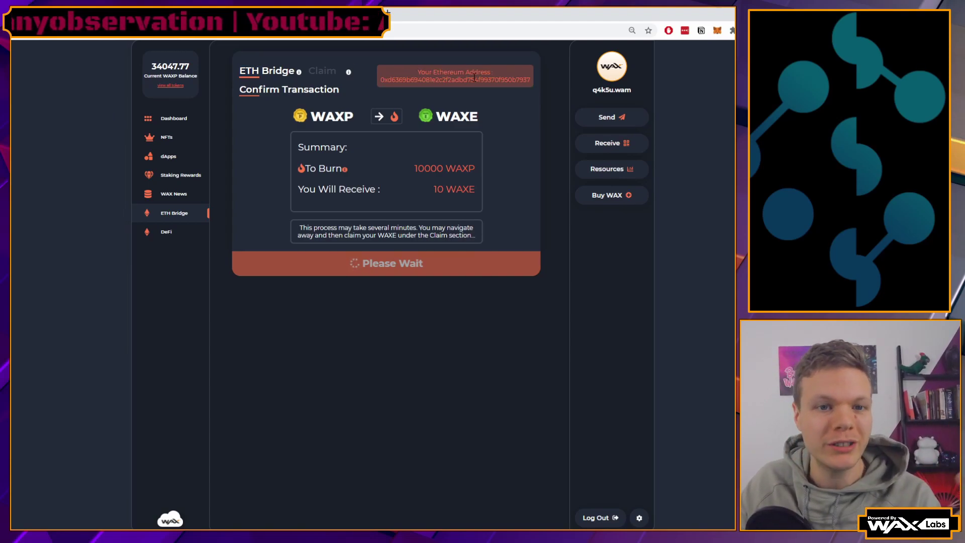
triple_click(473, 74)
left_click(711, 46)
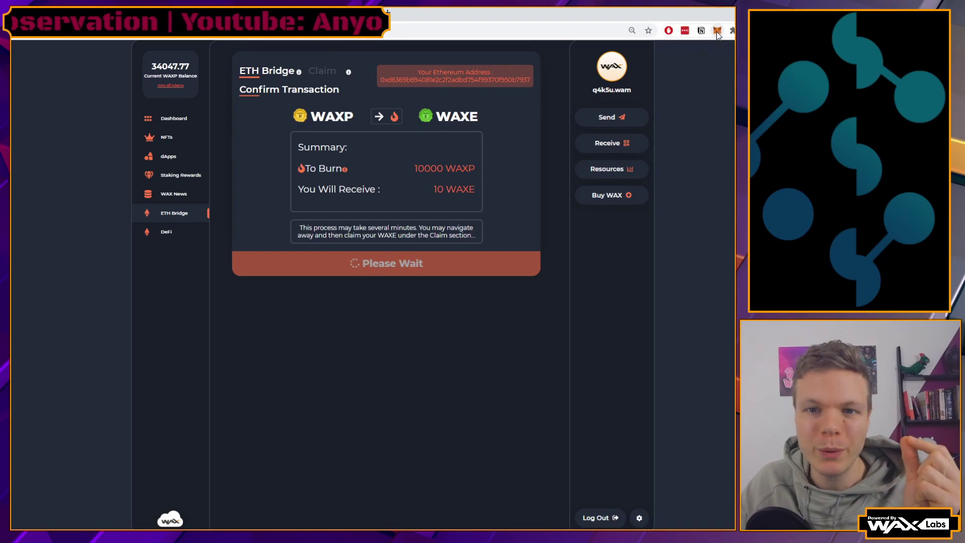
left_click(717, 30)
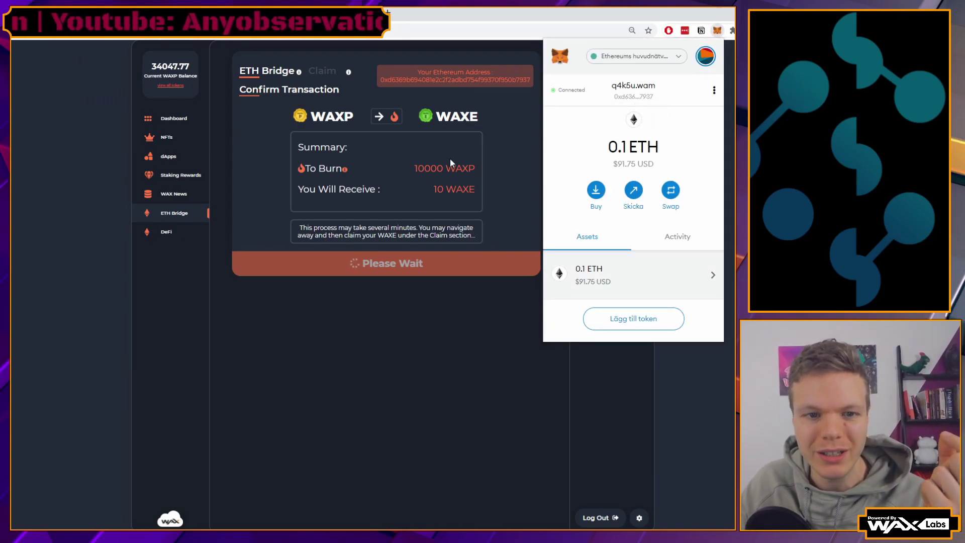
left_click(465, 350)
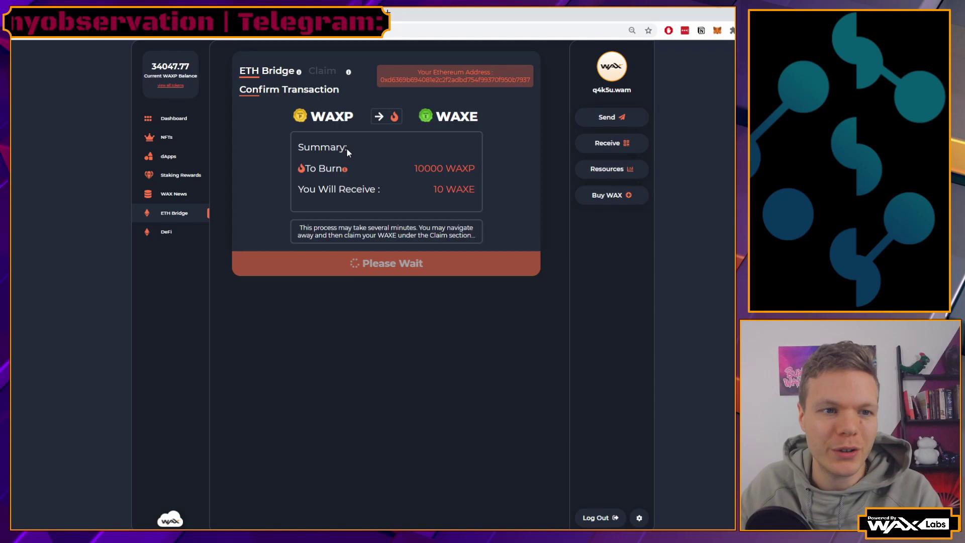
Step: On the DeFi page, highlight the WAXE heading; WAXP shows about 24047.77, WAXE 0
left_click(167, 234)
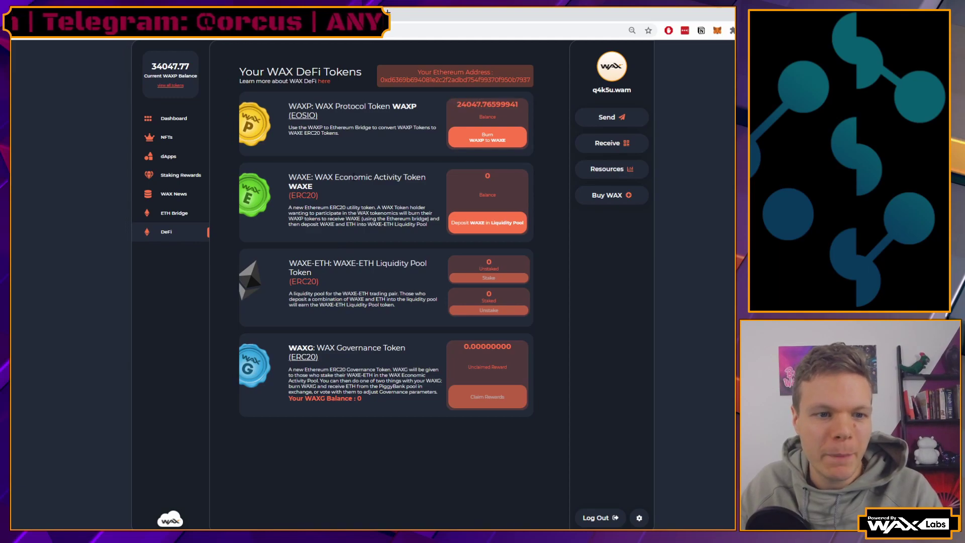
triple_click(376, 179)
left_click(376, 178)
double_click(376, 179)
left_click(375, 179)
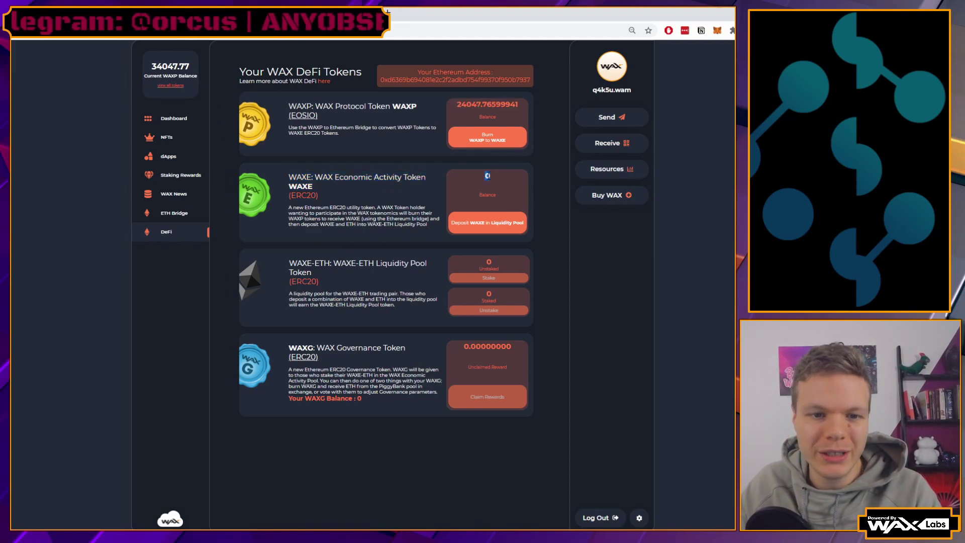
triple_click(412, 179)
double_click(413, 179)
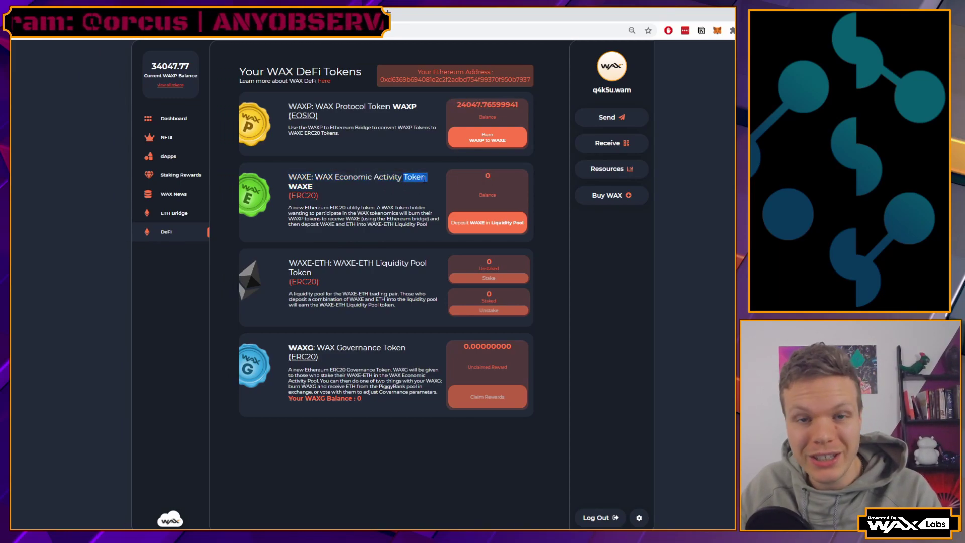
left_click(391, 181)
triple_click(390, 179)
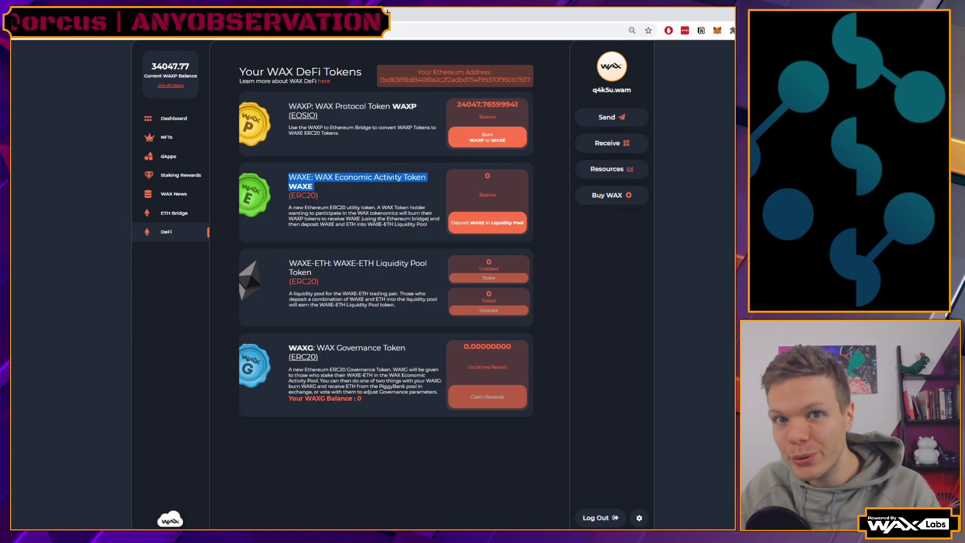
left_click(389, 176)
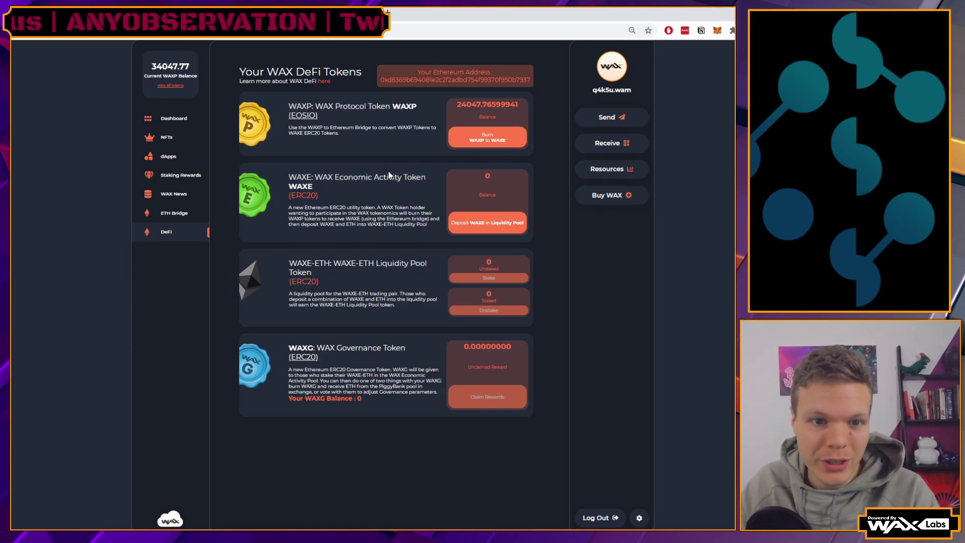
Step: Open the ETH Bridge Claim section, then check MetaMask's Activity and Assets lists
left_click(174, 212)
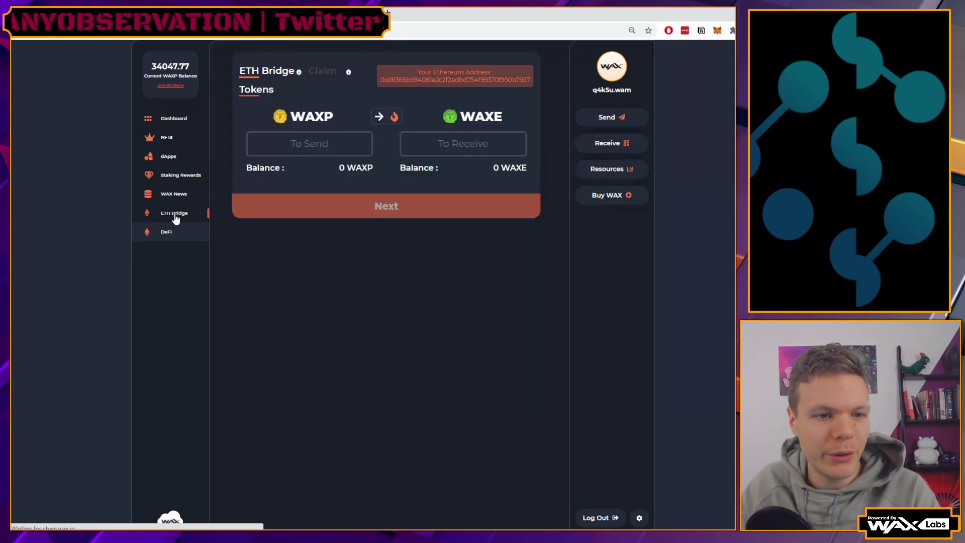
left_click(324, 73)
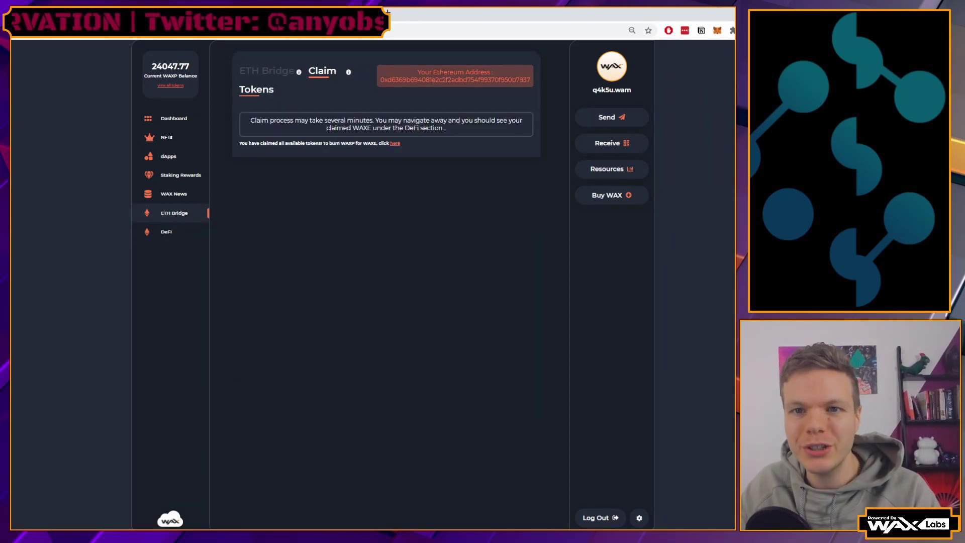
left_click(717, 30)
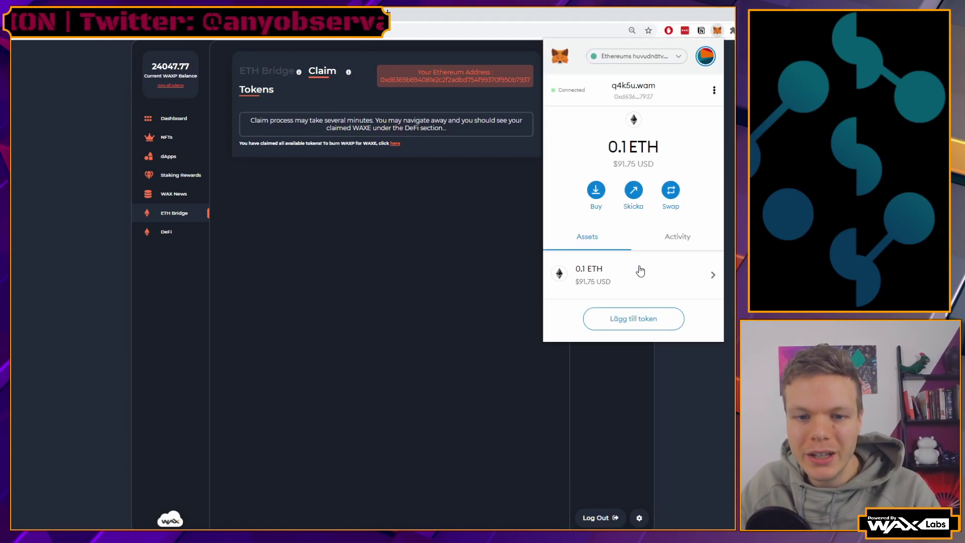
left_click(670, 240)
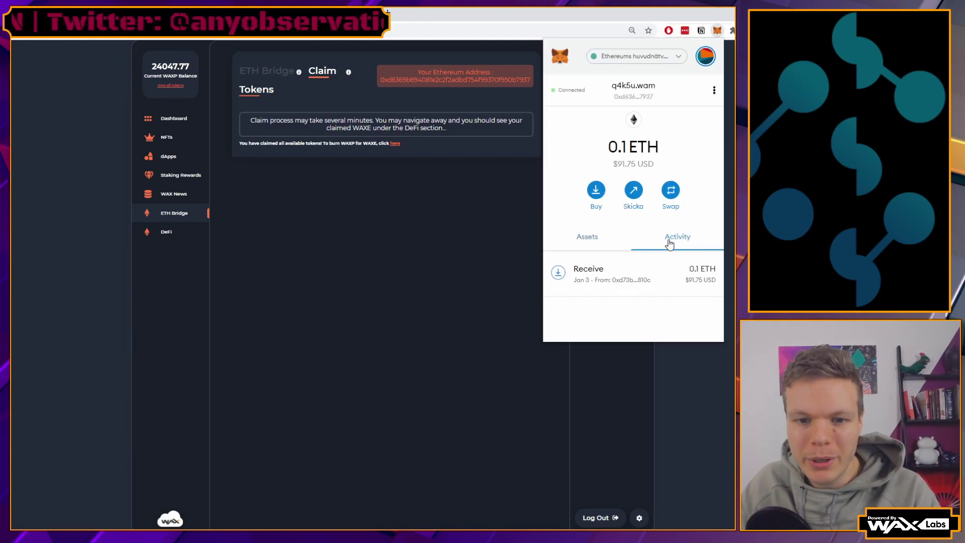
left_click(595, 240)
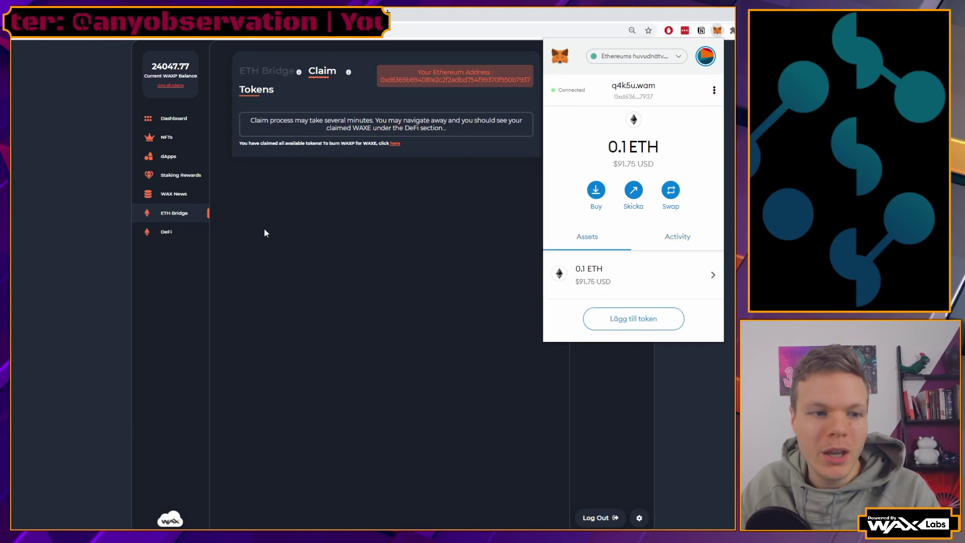
Step: From DeFi, view the WAXE token page on Etherscan, then close it with Ctrl+W
left_click(166, 232)
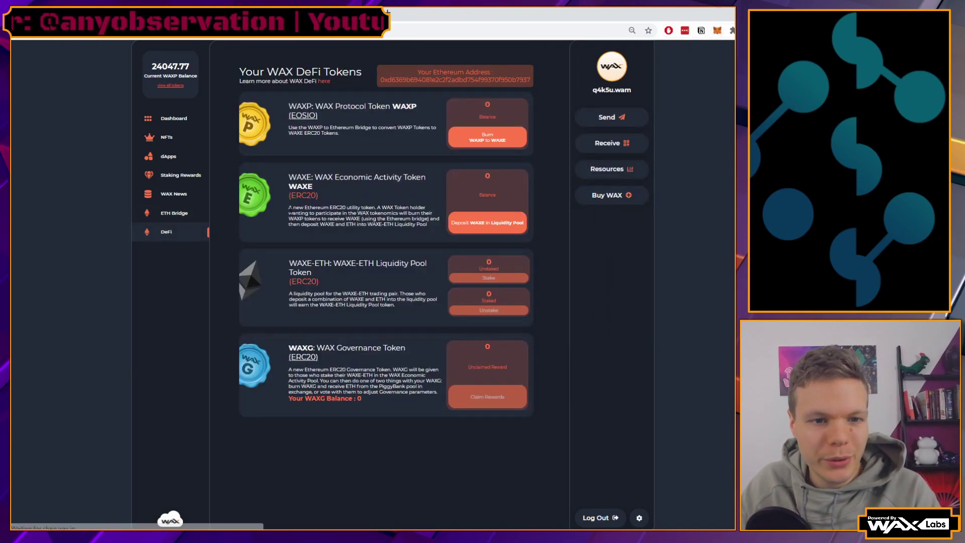
left_click(301, 198)
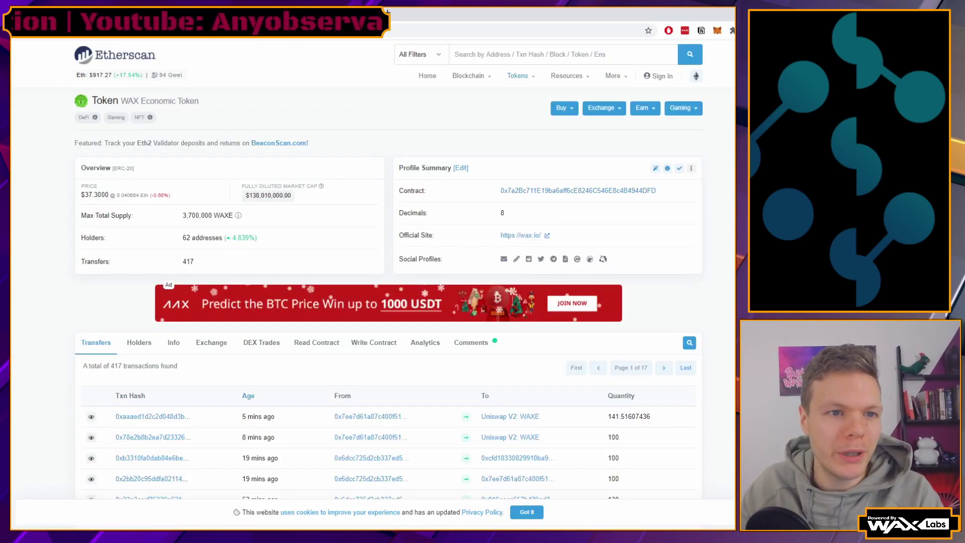
key("ctrl+w")
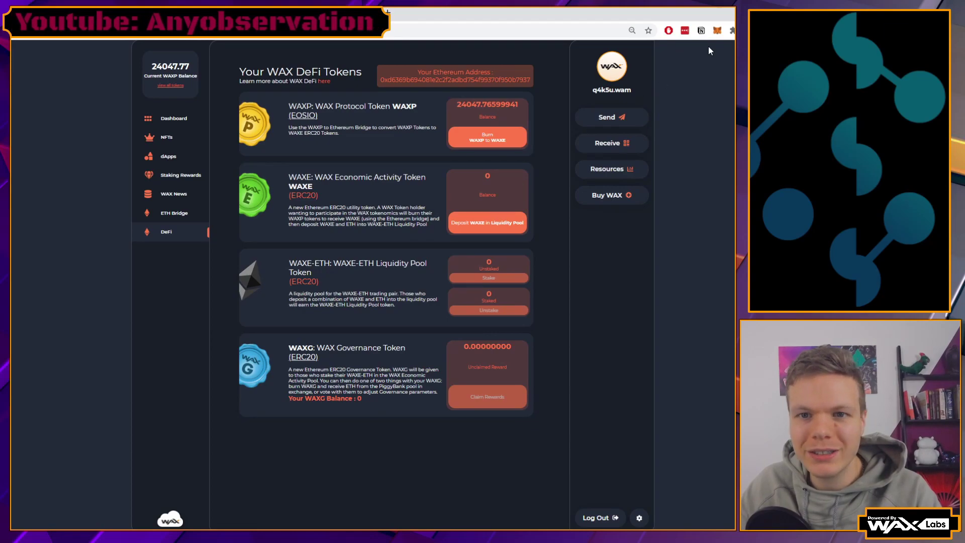
Step: Add WAXE to MetaMask as a custom token via its contract address, then reload DeFi
left_click(717, 31)
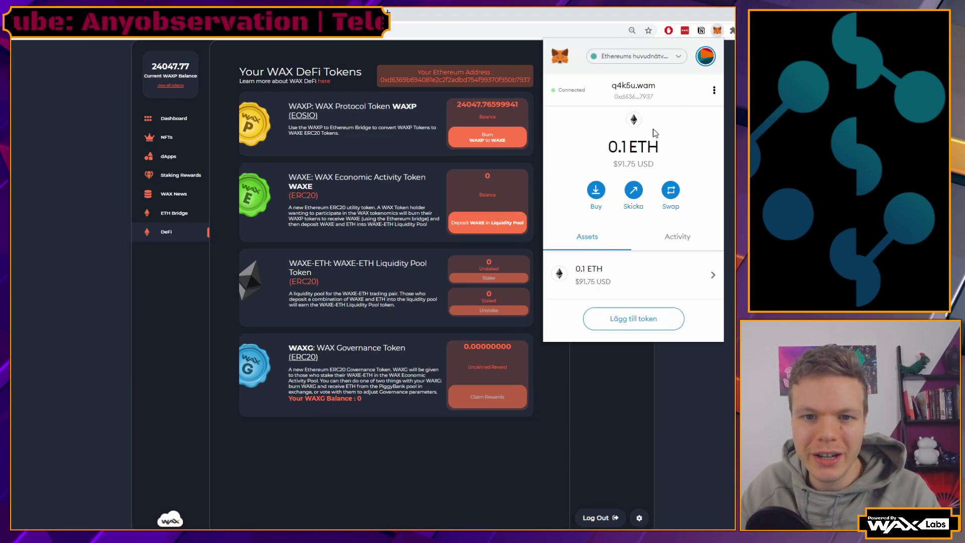
left_click(632, 320)
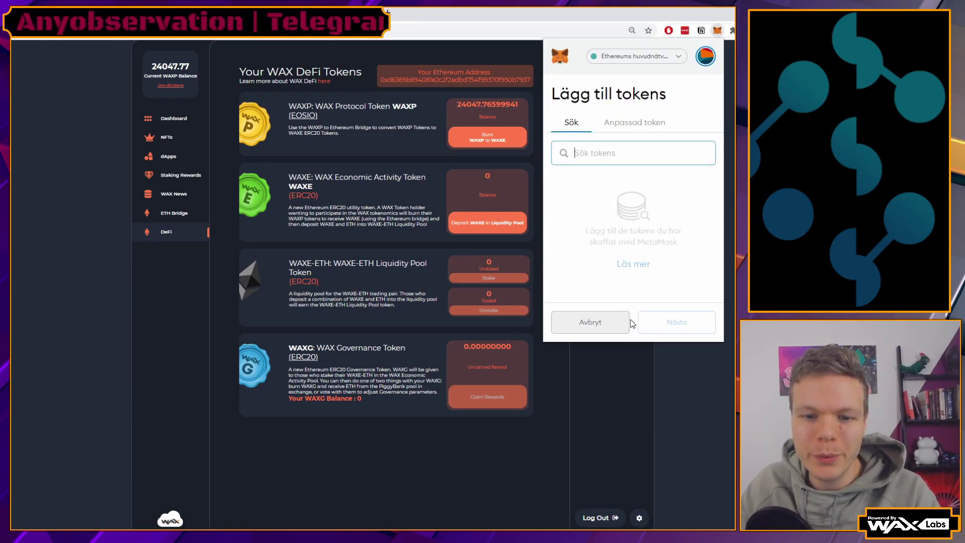
left_click(631, 123)
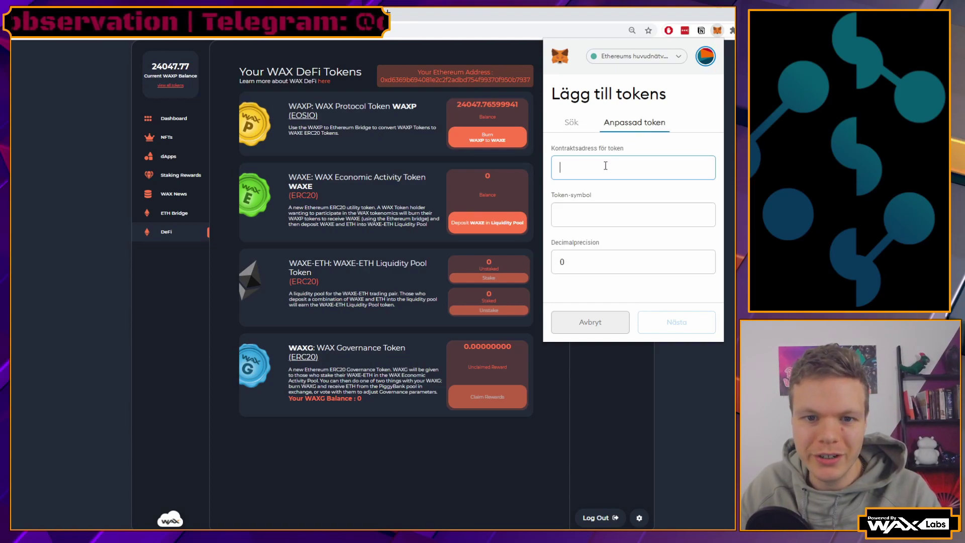
key("ctrl+v")
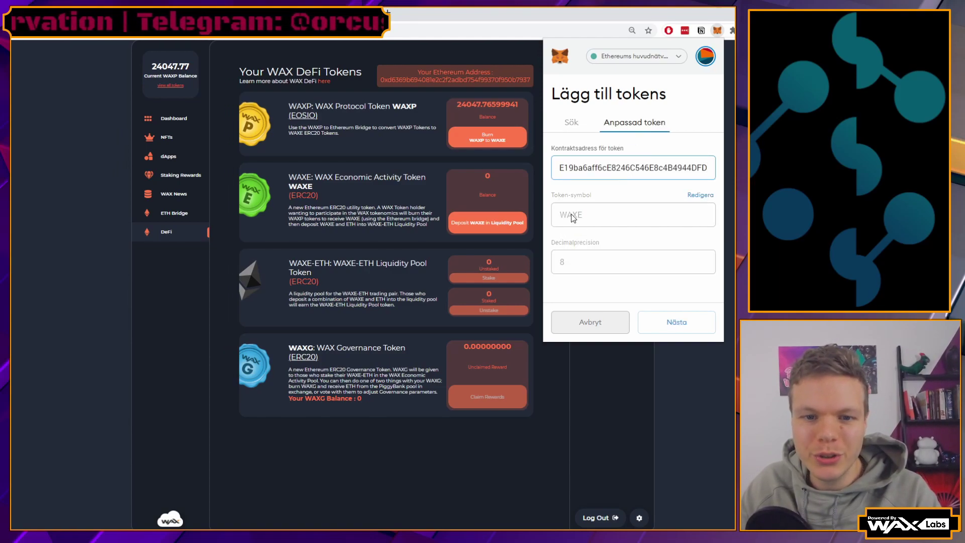
left_click(680, 332)
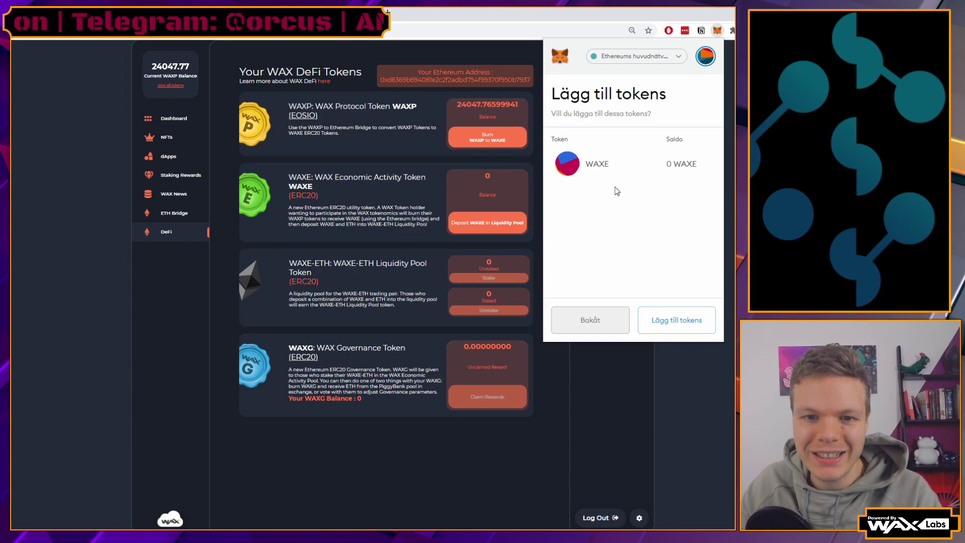
left_click(670, 325)
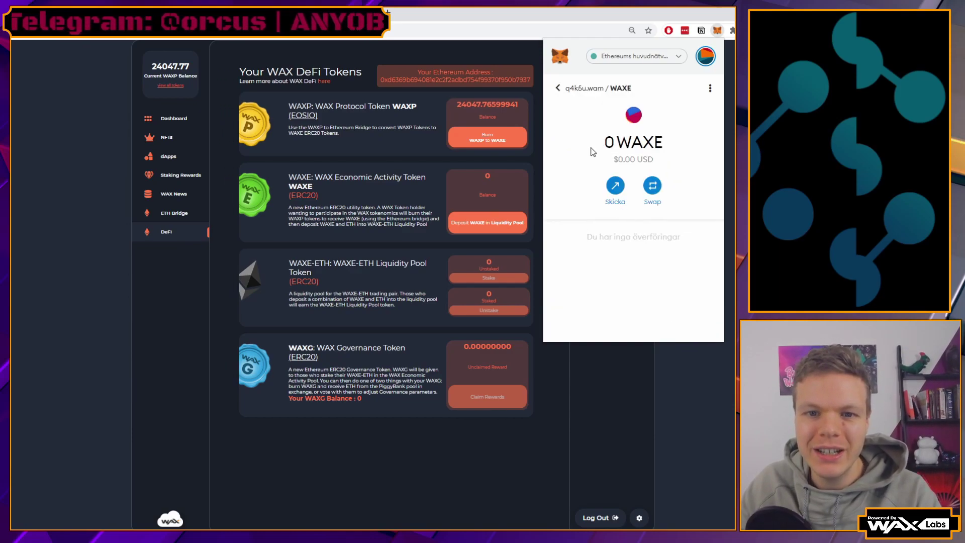
left_click(558, 89)
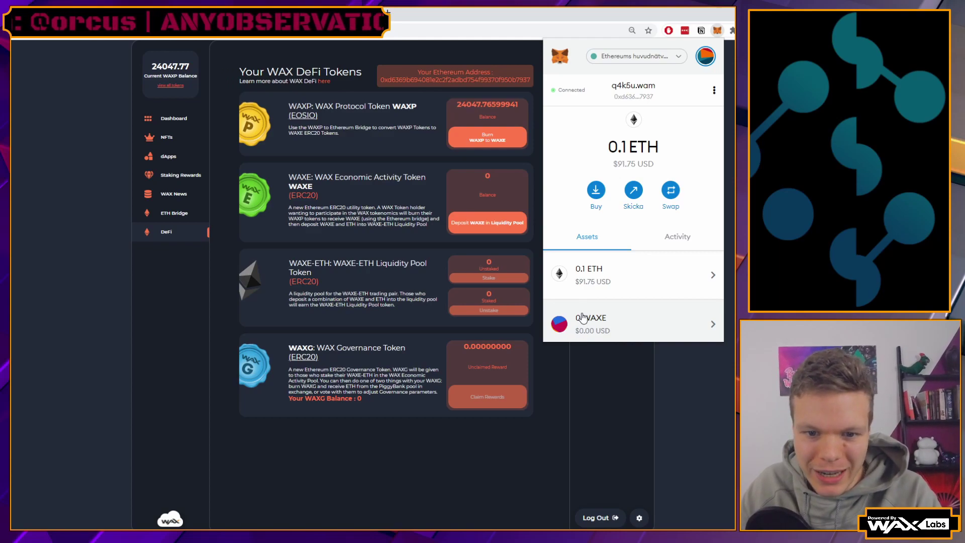
left_click(571, 402)
key("F5")
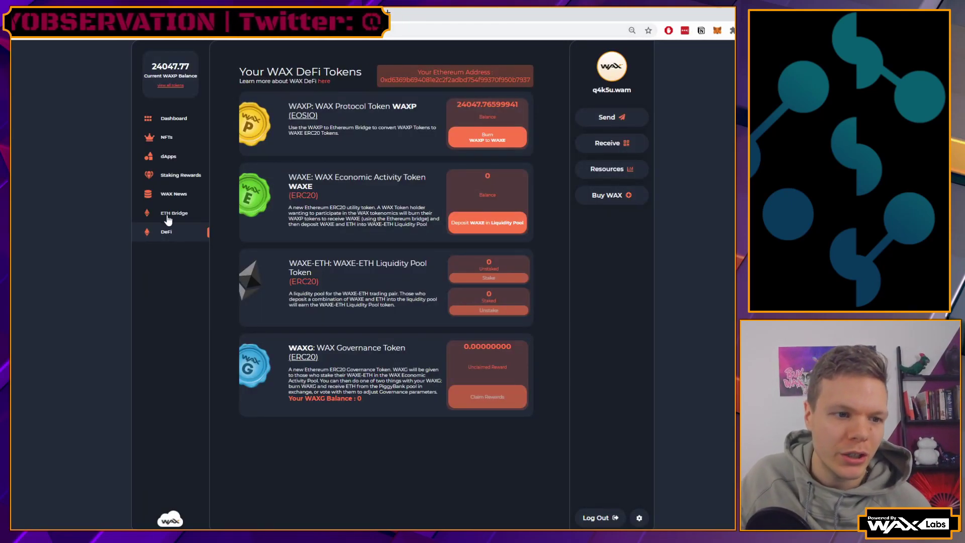
Step: Check the ETH Bridge Claim tab for claimable WAXE, then return to the conversion form
left_click(175, 213)
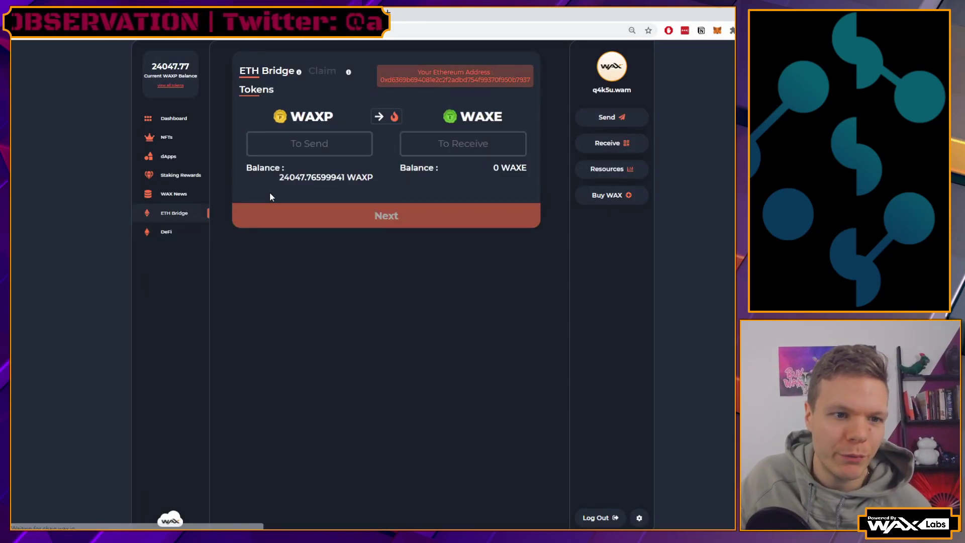
left_click(328, 71)
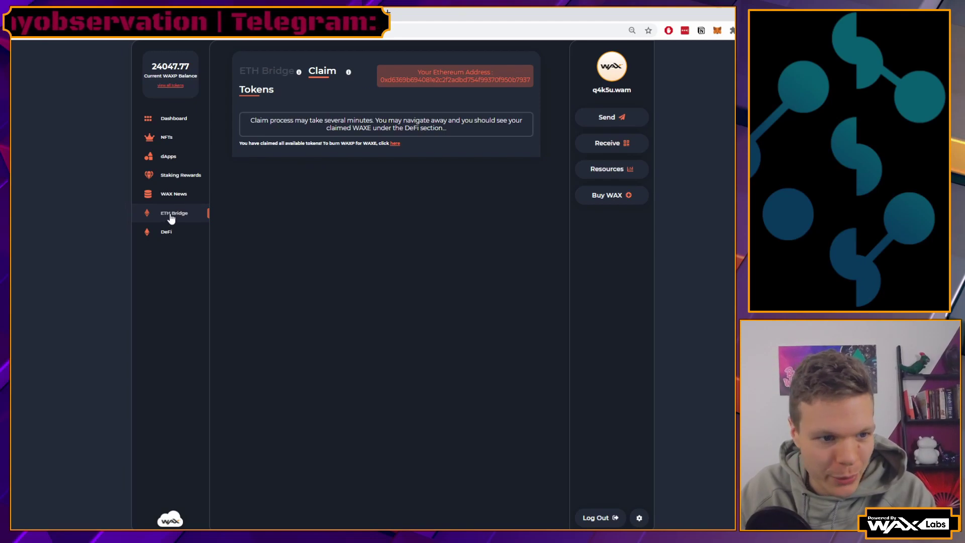
left_click(279, 72)
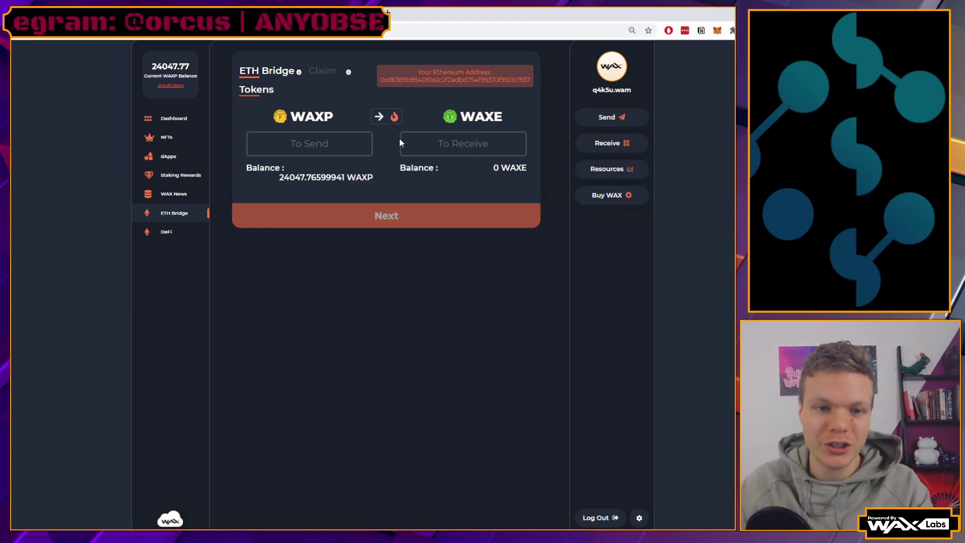
Step: Select the Ethereum address, then open and close MetaMask to compare accounts
double_click(454, 80)
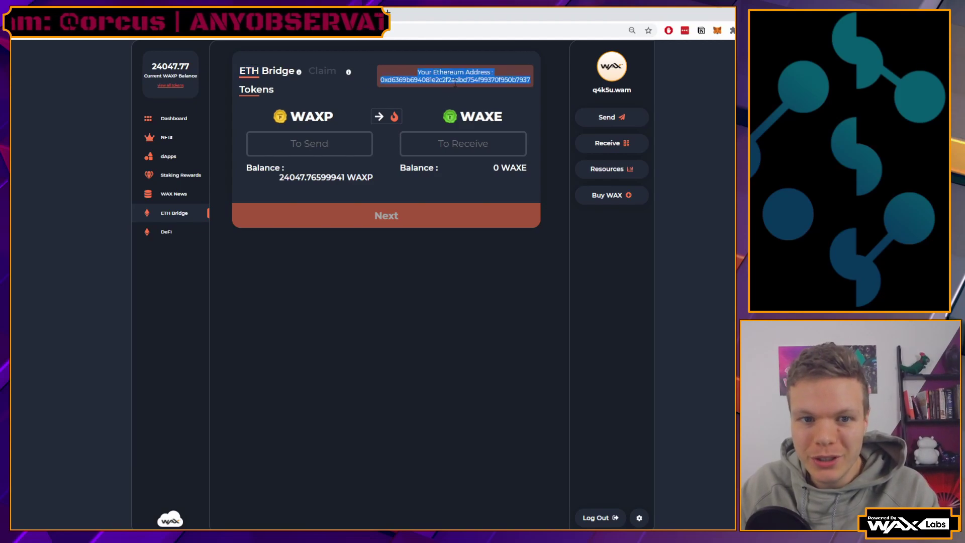
left_click(452, 80)
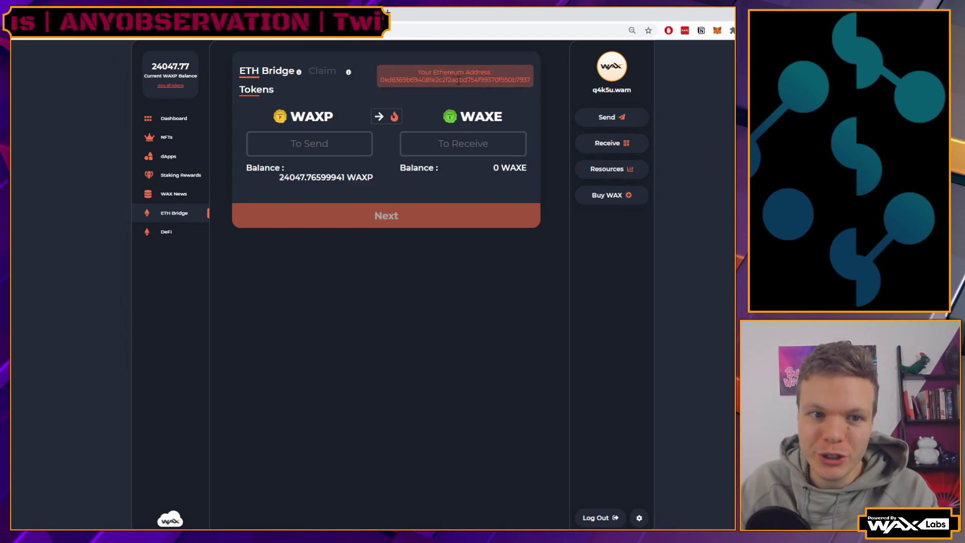
double_click(459, 80)
left_click(460, 78)
double_click(461, 77)
left_click(465, 73)
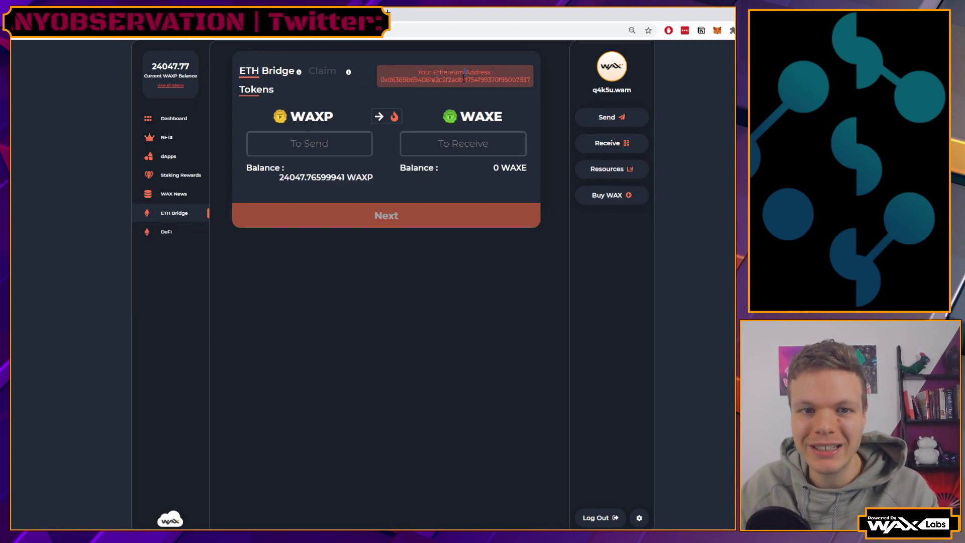
left_click(717, 32)
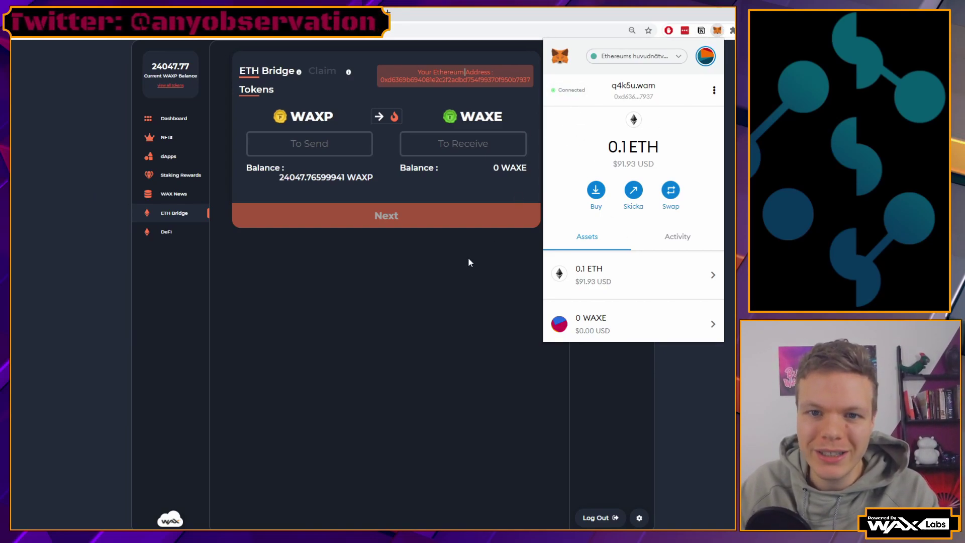
left_click(420, 285)
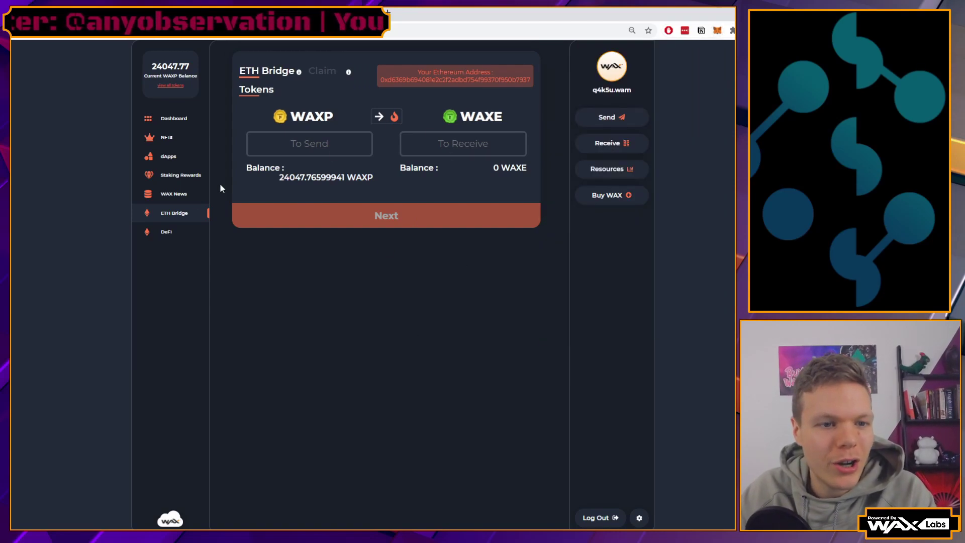
left_click(165, 232)
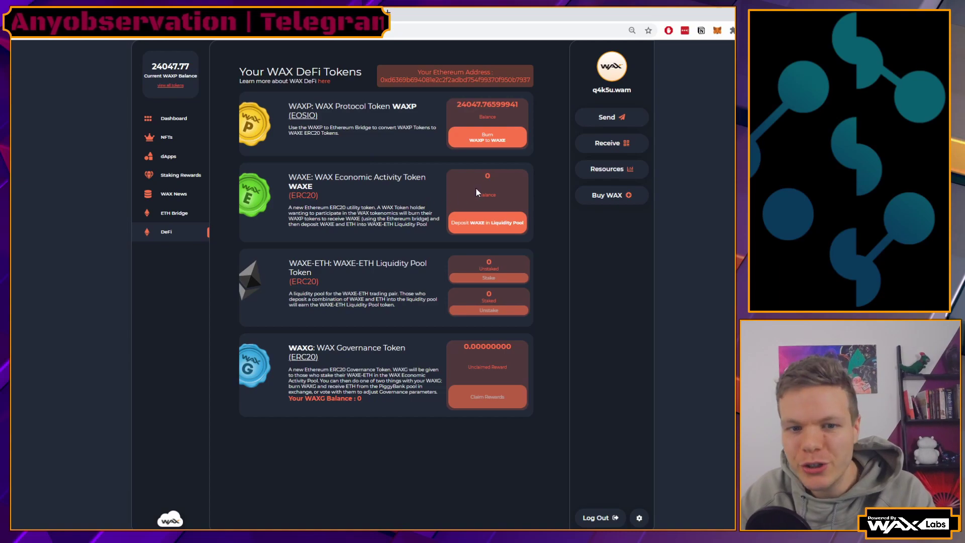
left_click(471, 231)
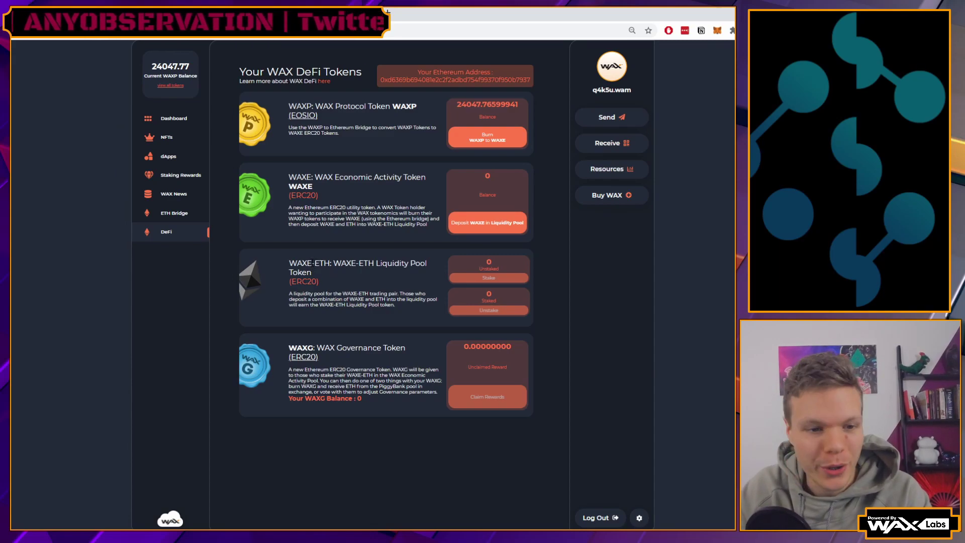
triple_click(358, 269)
left_click(358, 268)
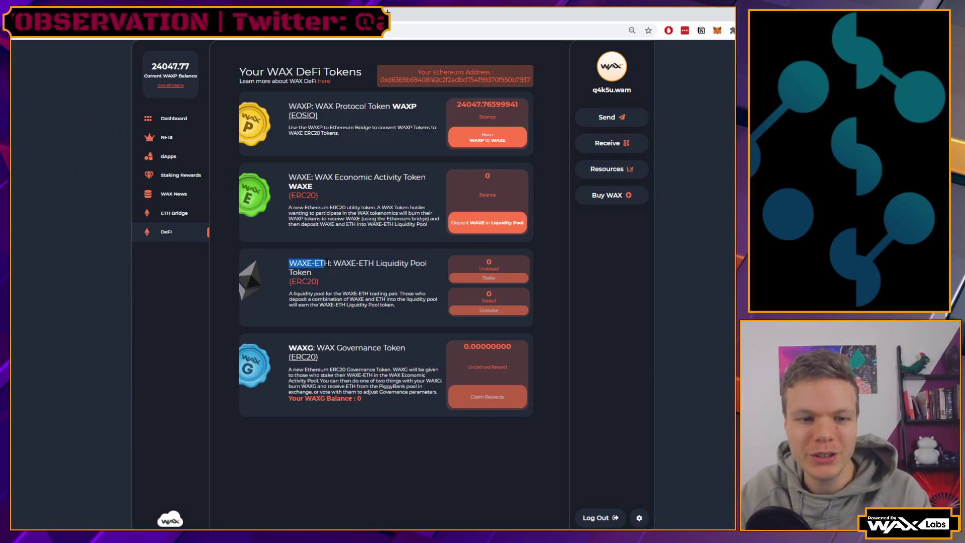
left_click(347, 264)
triple_click(349, 264)
left_click(350, 264)
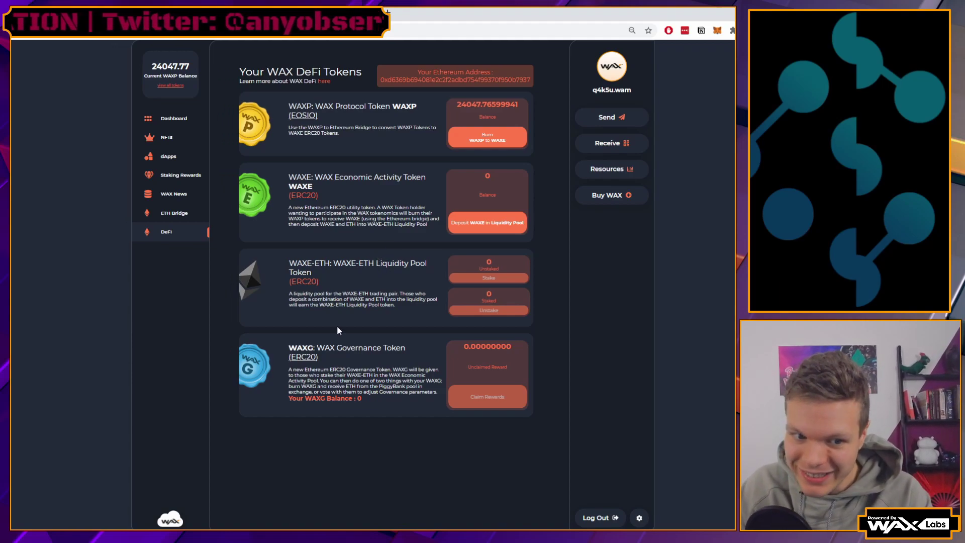
triple_click(339, 349)
double_click(359, 348)
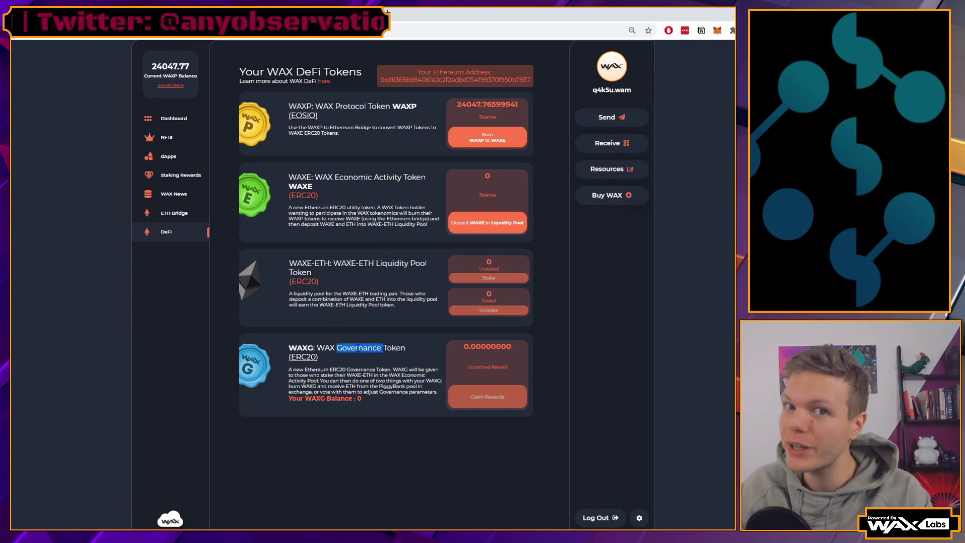
left_click(174, 212)
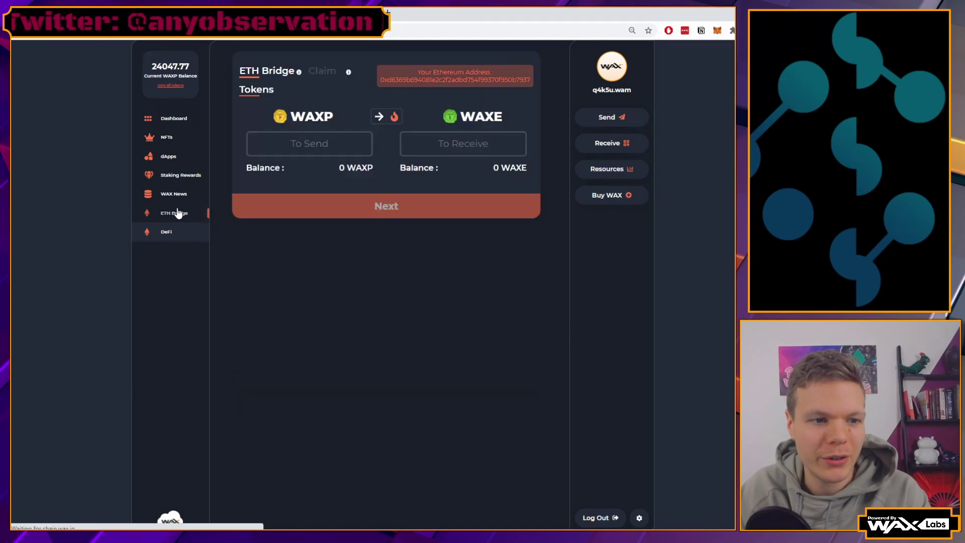
Step: Claim the 10 WAXE, noting the gas fee, approve it, and dismiss the success alert
left_click(323, 70)
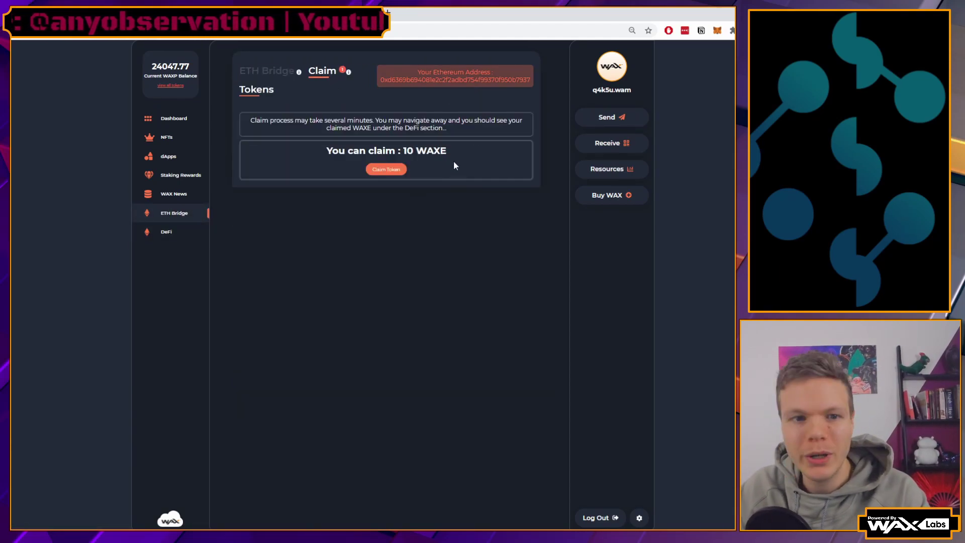
left_click(394, 170)
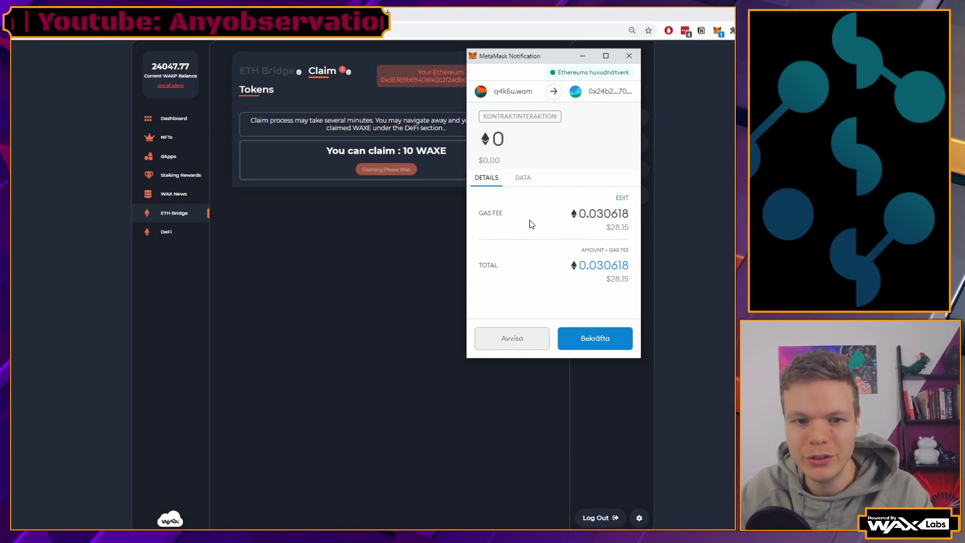
double_click(612, 234)
left_click_drag(629, 226, 609, 227)
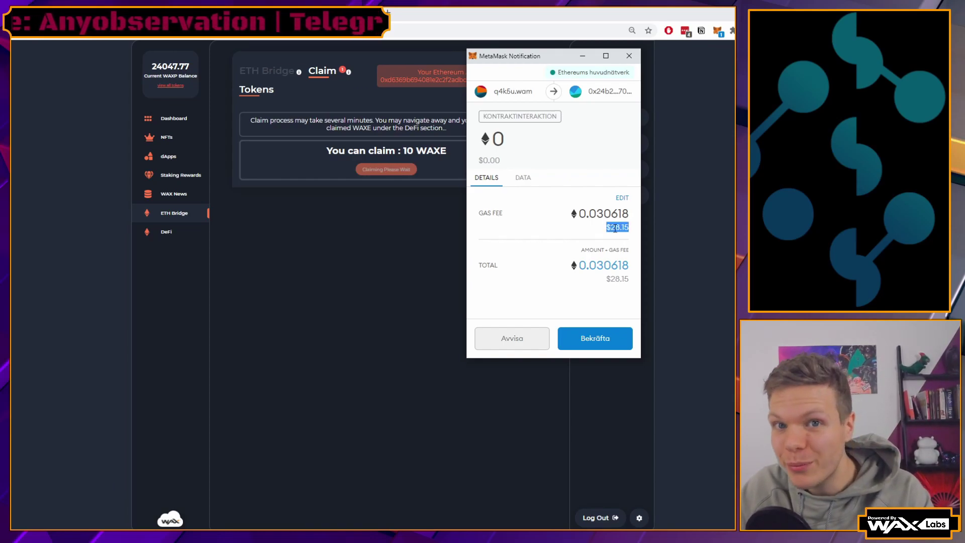
left_click_drag(609, 227, 605, 227)
left_click(595, 339)
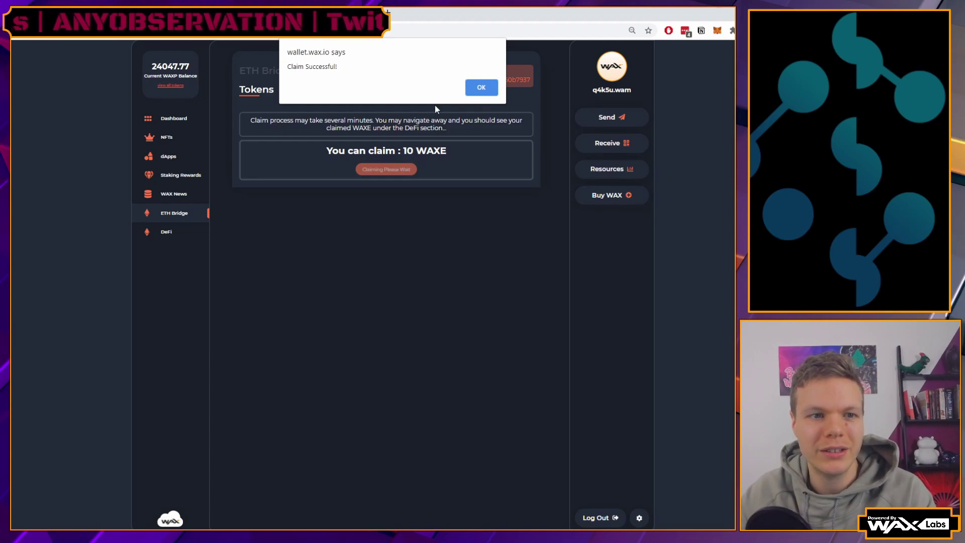
left_click(479, 88)
Step: Open the WAXE liquidity pool deposit form from DeFi and check MetaMask balances
left_click(162, 232)
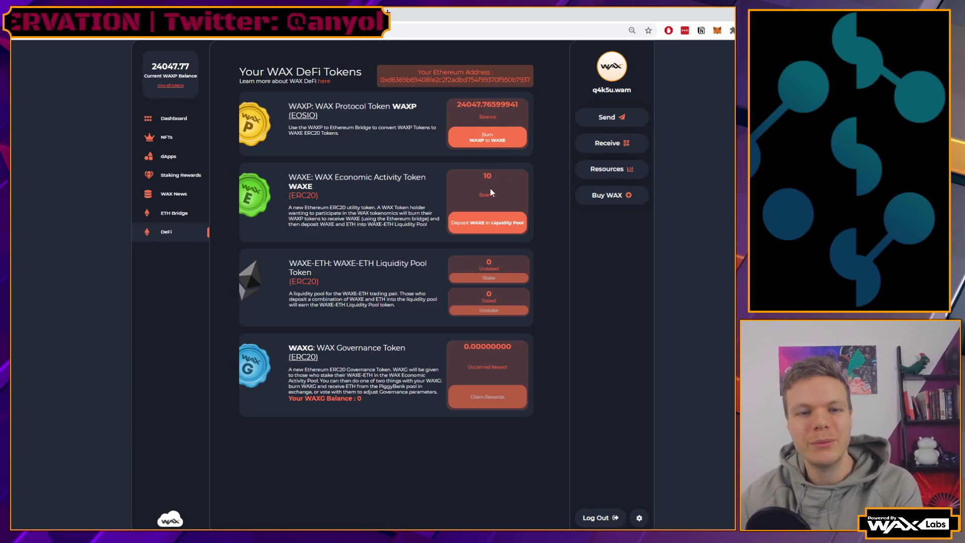
left_click(476, 224)
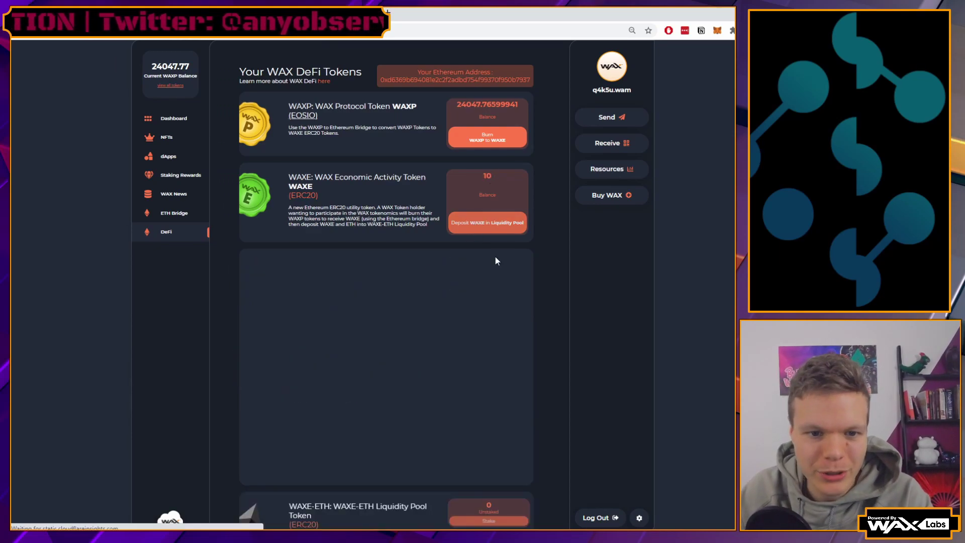
left_click(717, 31)
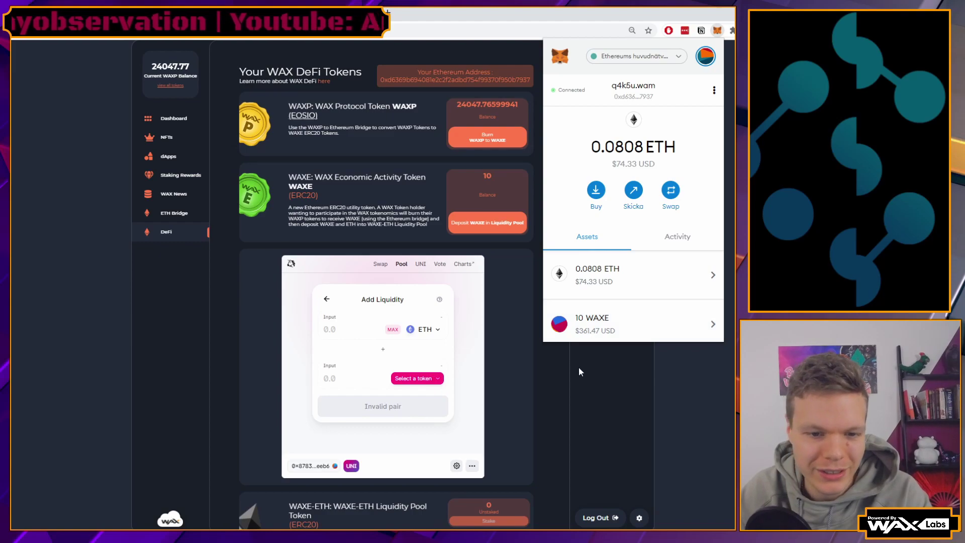
left_click(567, 390)
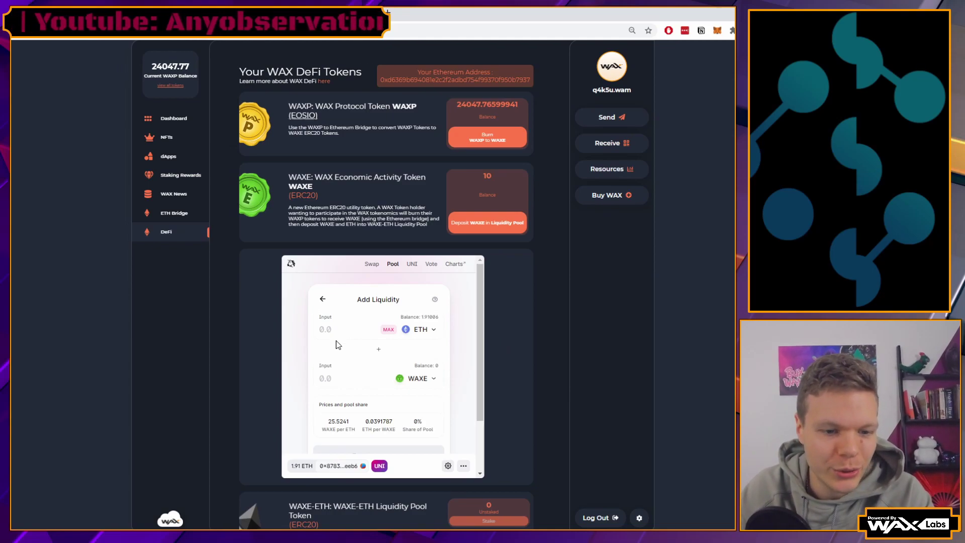
scroll(377, 346, "down", 2)
scroll(378, 340, "up", 2)
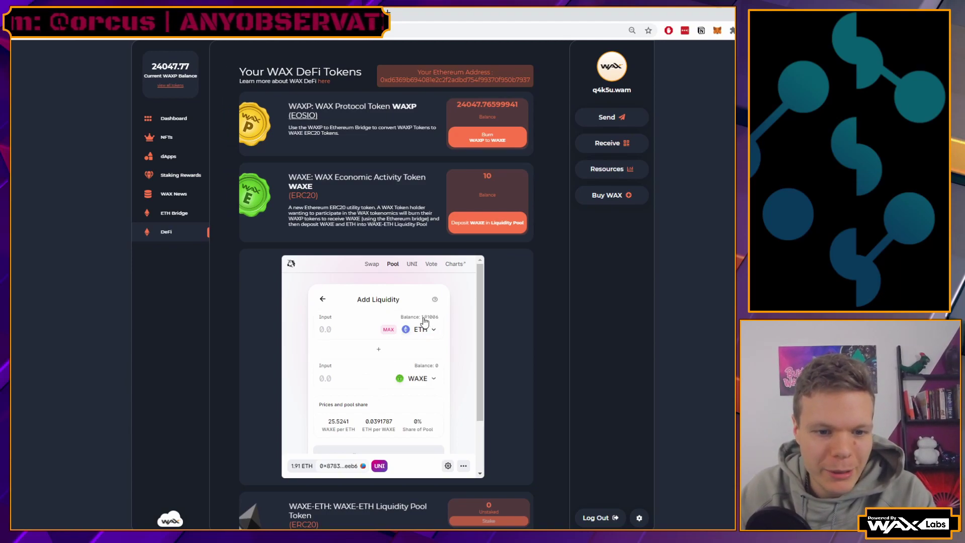
Step: Reopen MetaMask to highlight the 0.0808 ETH balance, then close it
left_click(717, 31)
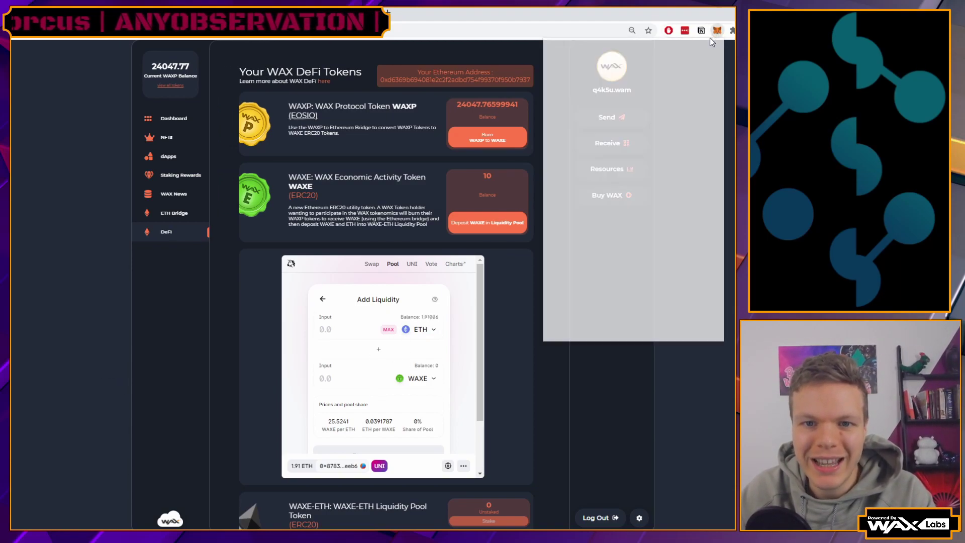
double_click(618, 148)
left_click(626, 154)
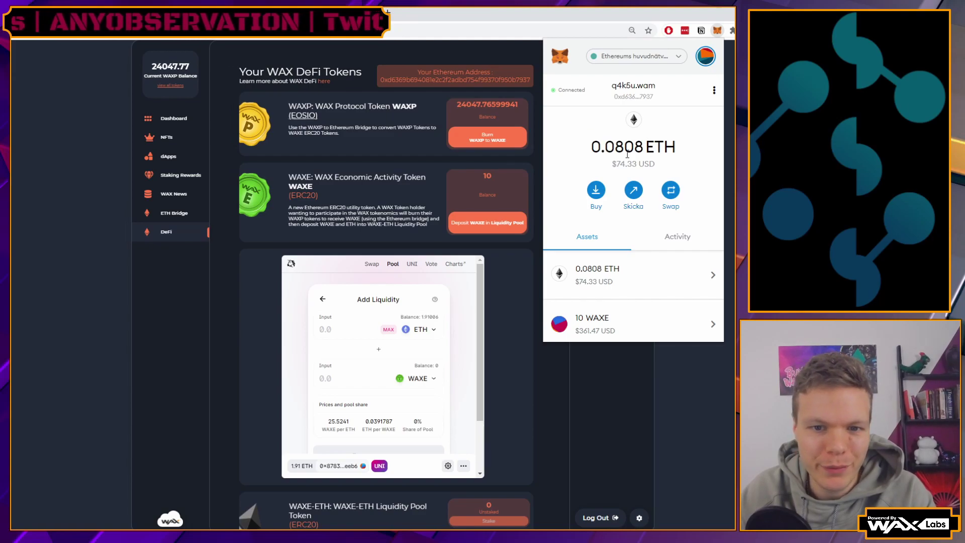
double_click(608, 148)
left_click(607, 147)
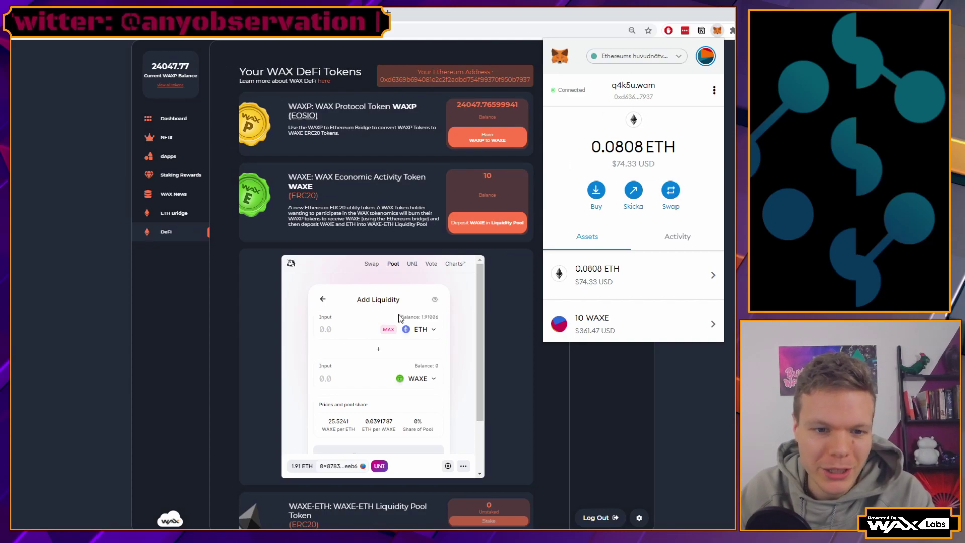
left_click(522, 288)
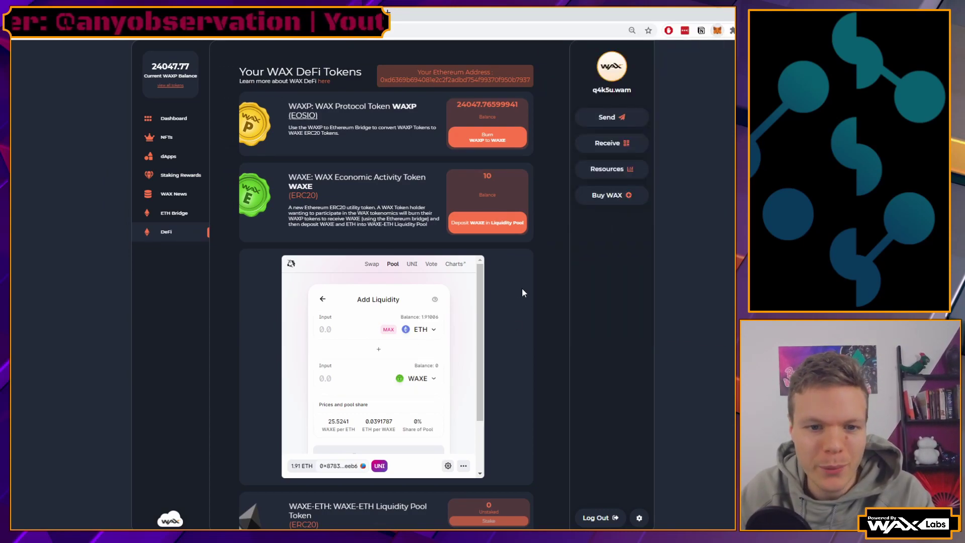
scroll(522, 287, "down", 2)
scroll(530, 307, "up", 2)
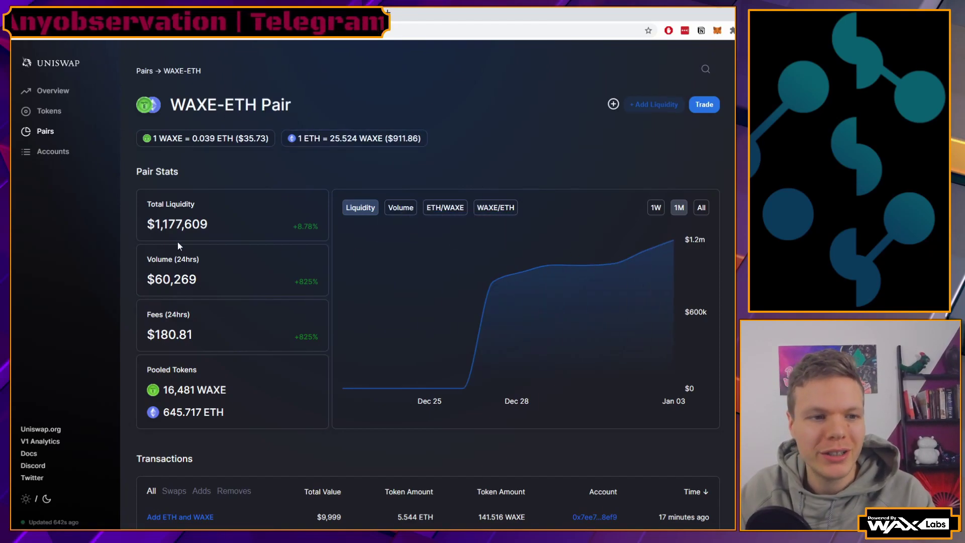
Step: Highlight the $1,177,609 Total Liquidity figure on the WAXE-ETH pair page
left_click_drag(158, 224, 176, 224)
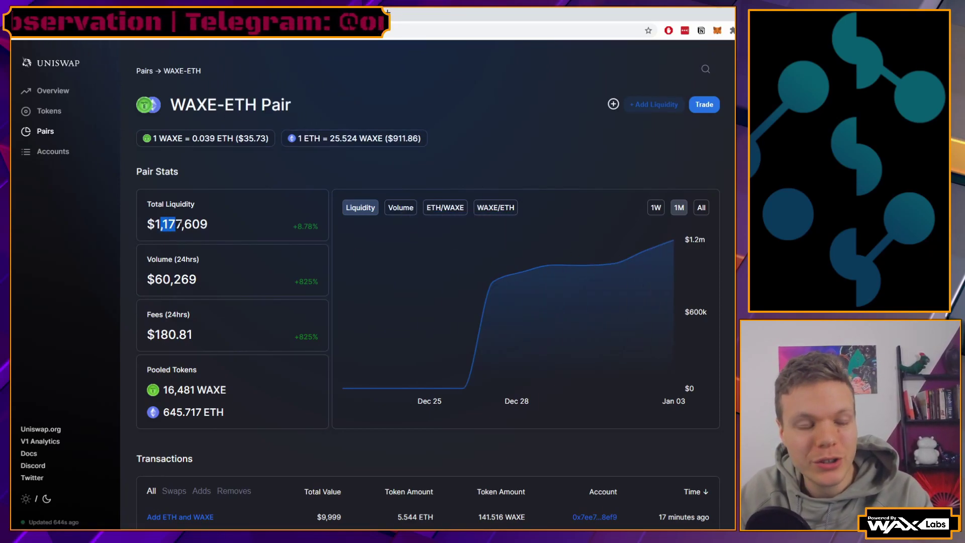
double_click(182, 224)
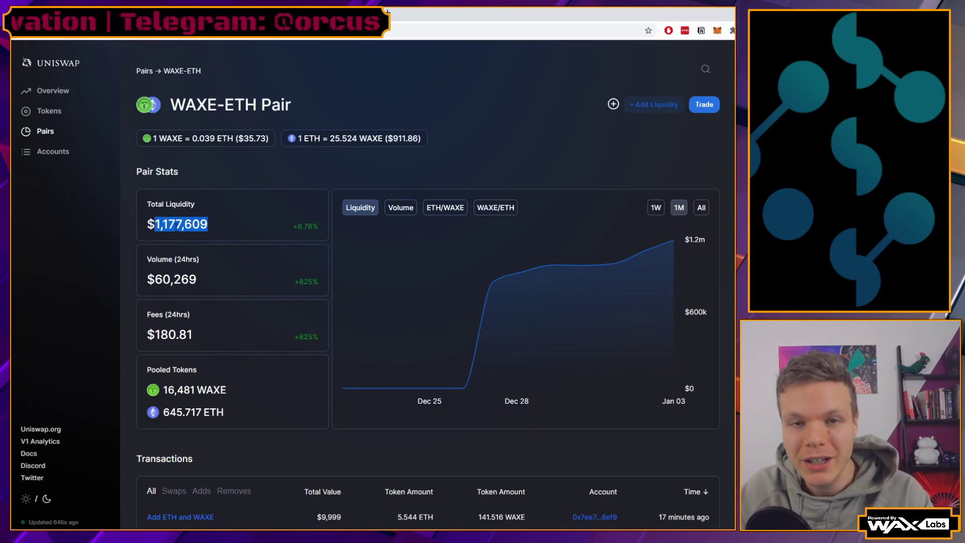
key("Escape")
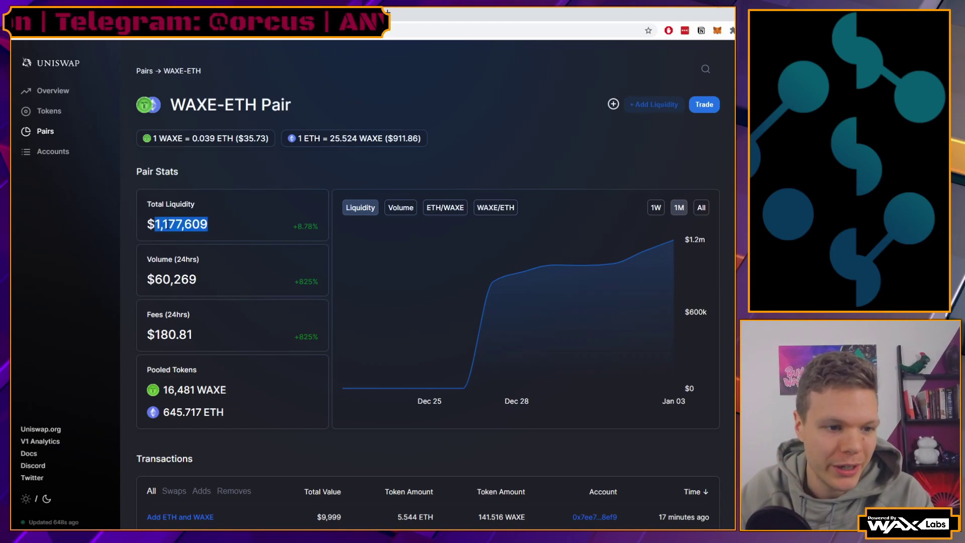
triple_click(181, 224)
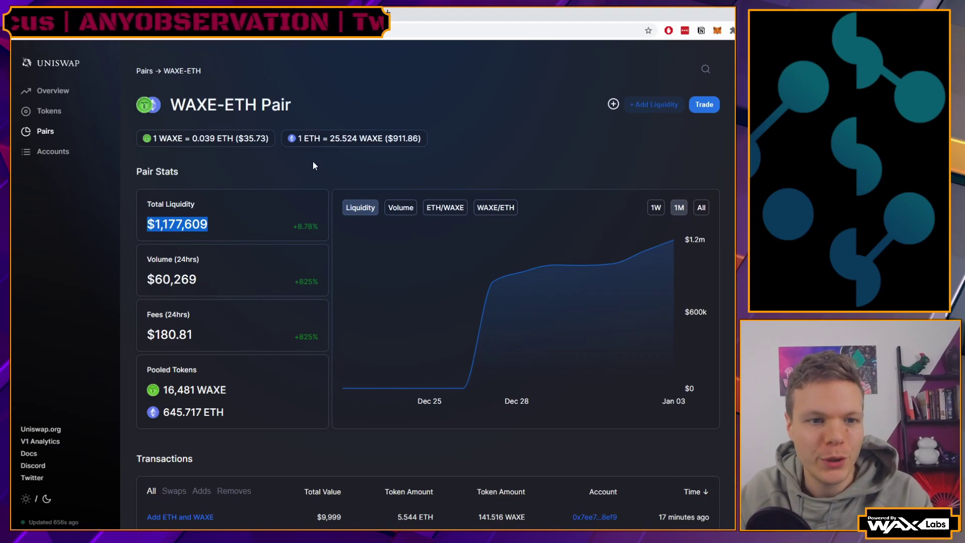
left_click(704, 104)
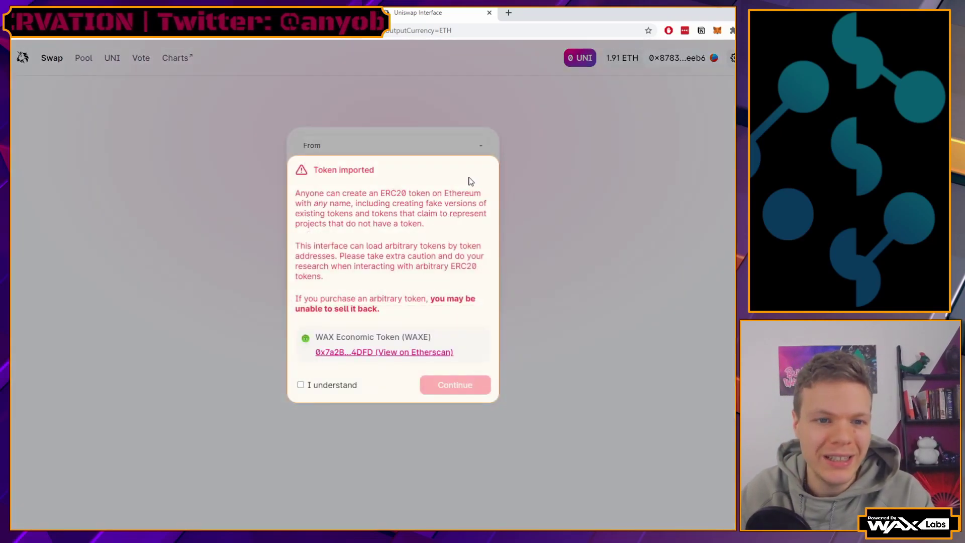
left_click(315, 388)
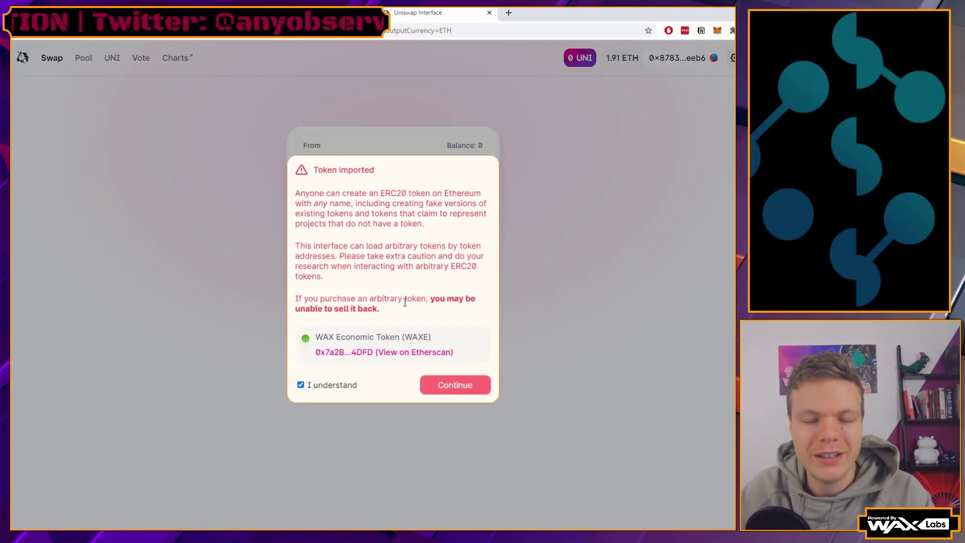
left_click(455, 391)
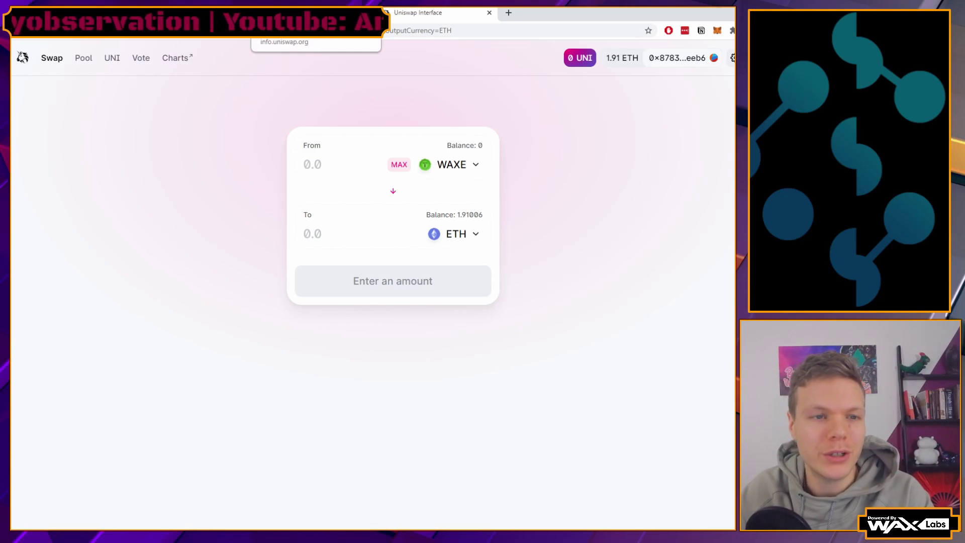
middle_click(423, 17)
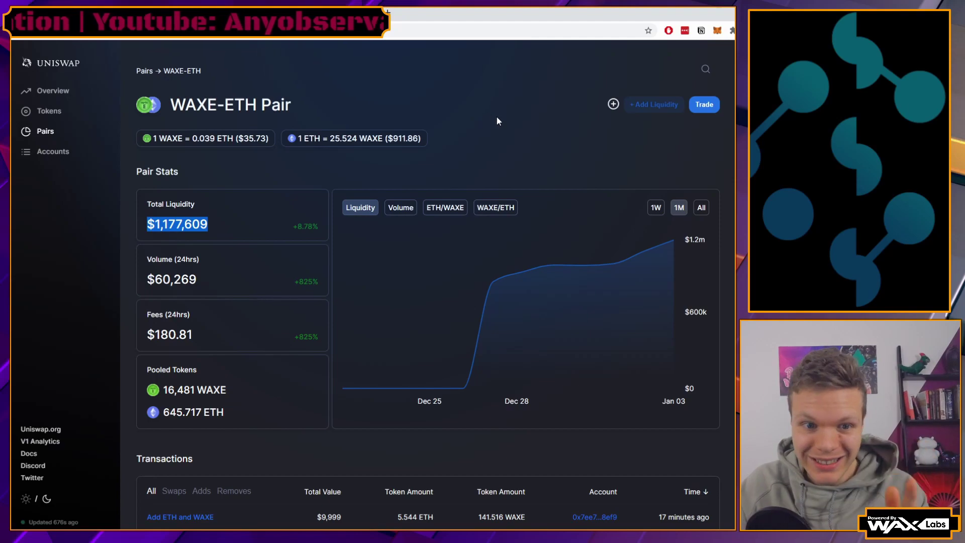
Step: Return to the WAX wallet DeFi page showing the 10 WAXE balance and the ETH-WAXE form
key("ctrl+w")
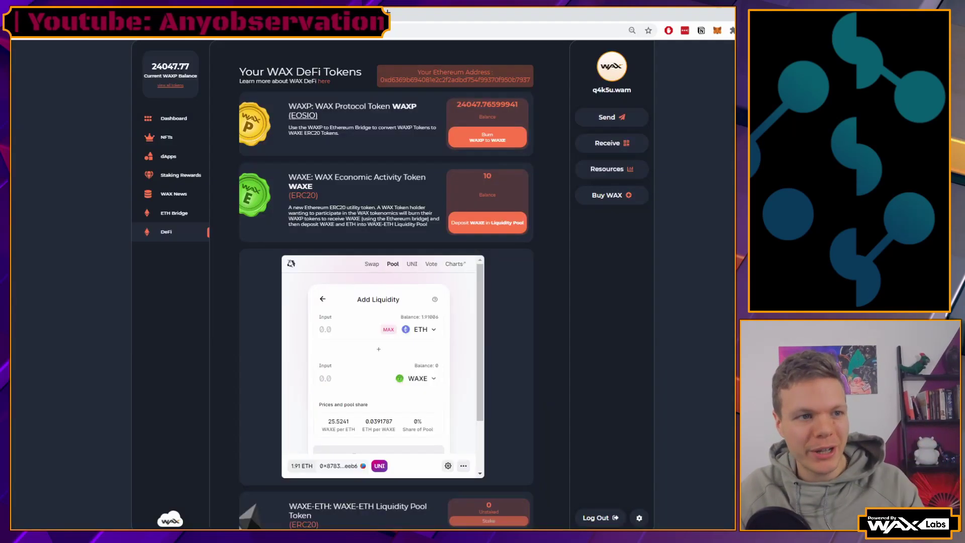
scroll(550, 290, "down", 2)
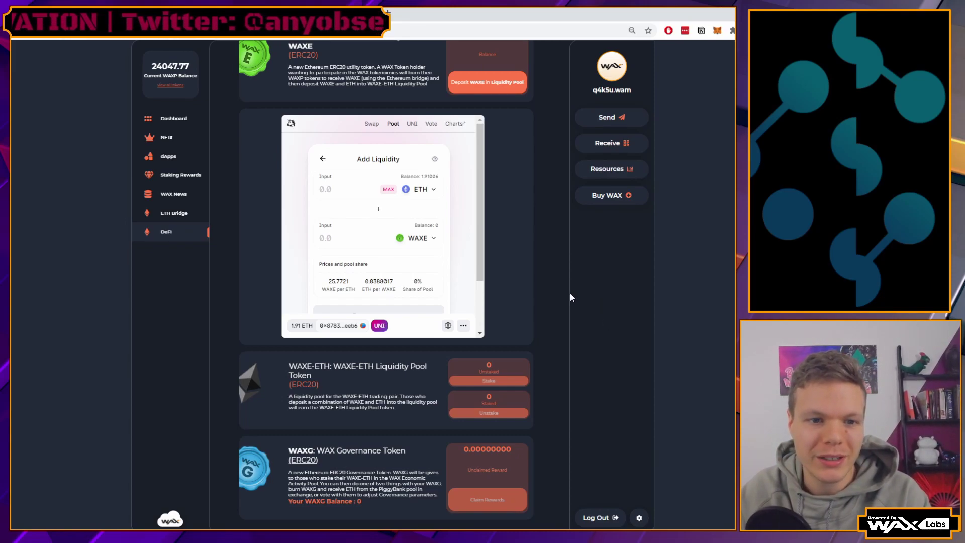
scroll(503, 249, "up", 2)
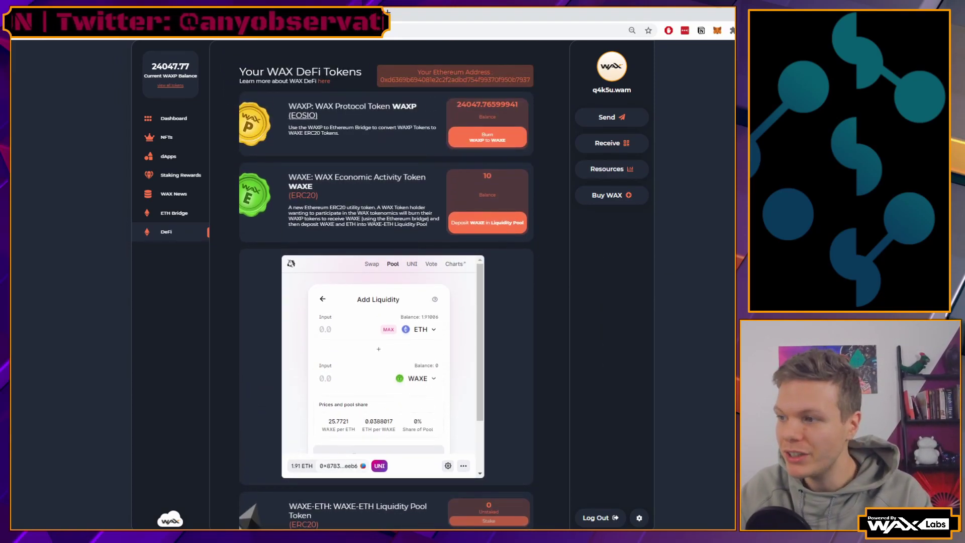